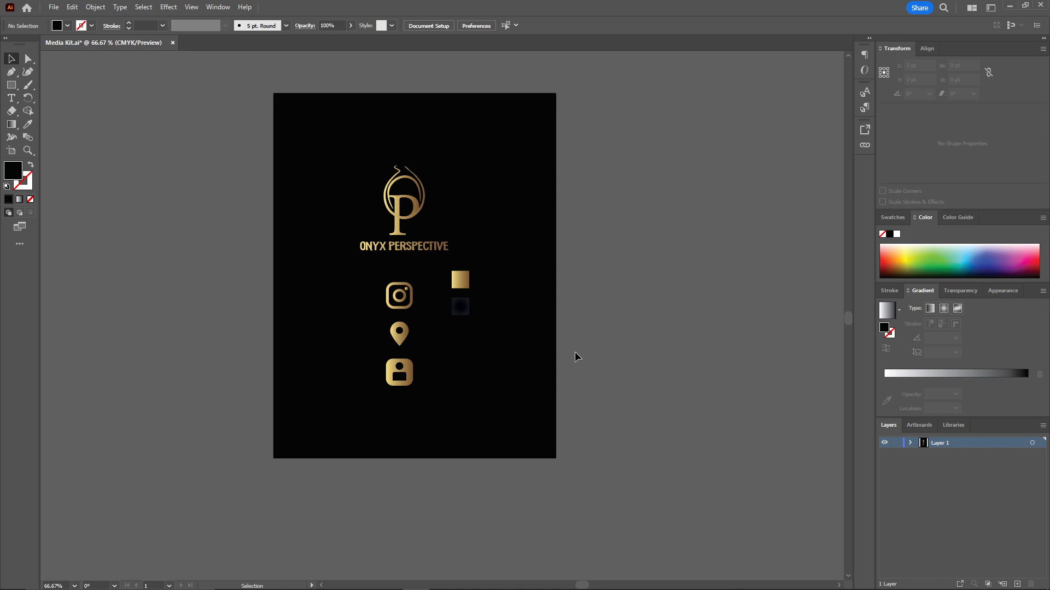
Start a new document named Business Card with 2 artboards.
click(54, 8)
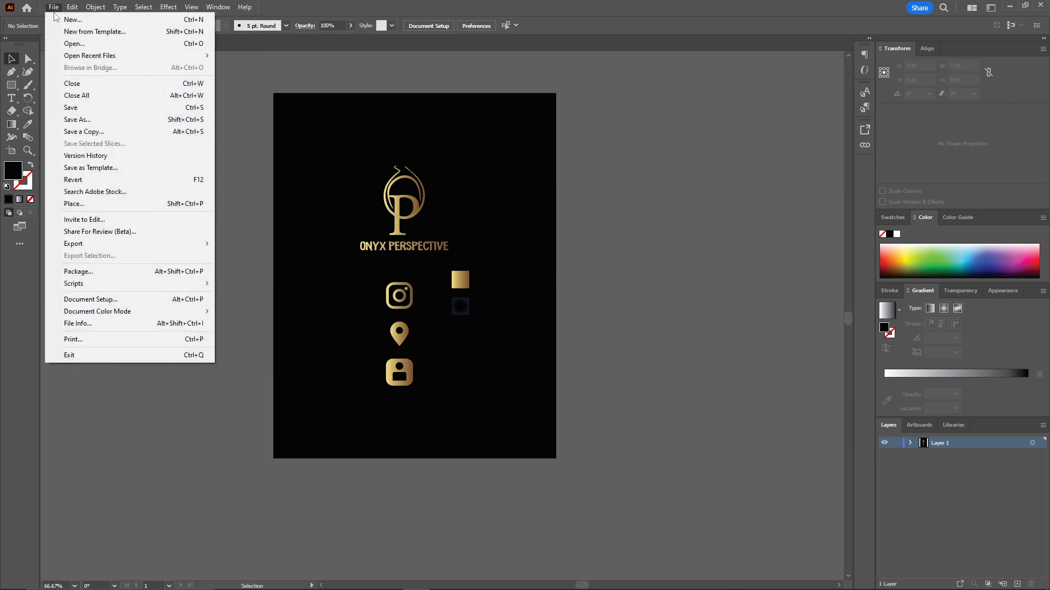
click(64, 20)
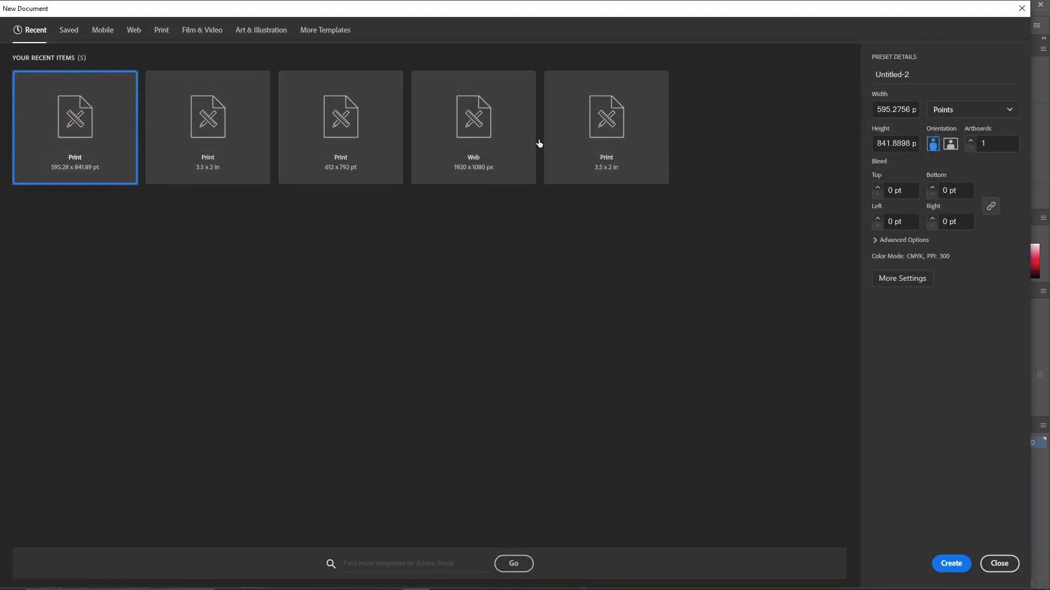
click(894, 280)
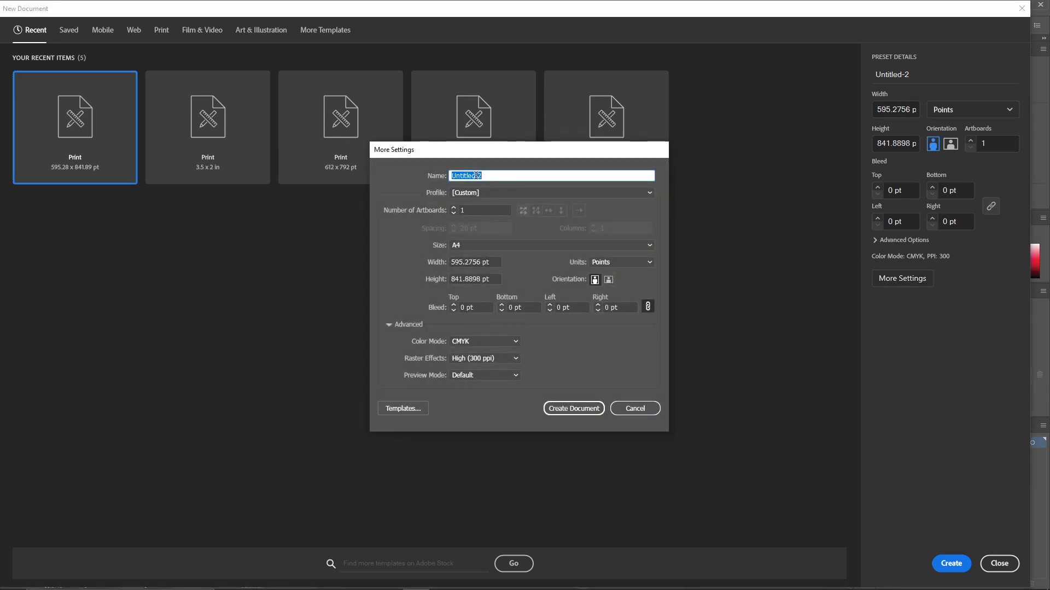
text(Business Card)
click(466, 210)
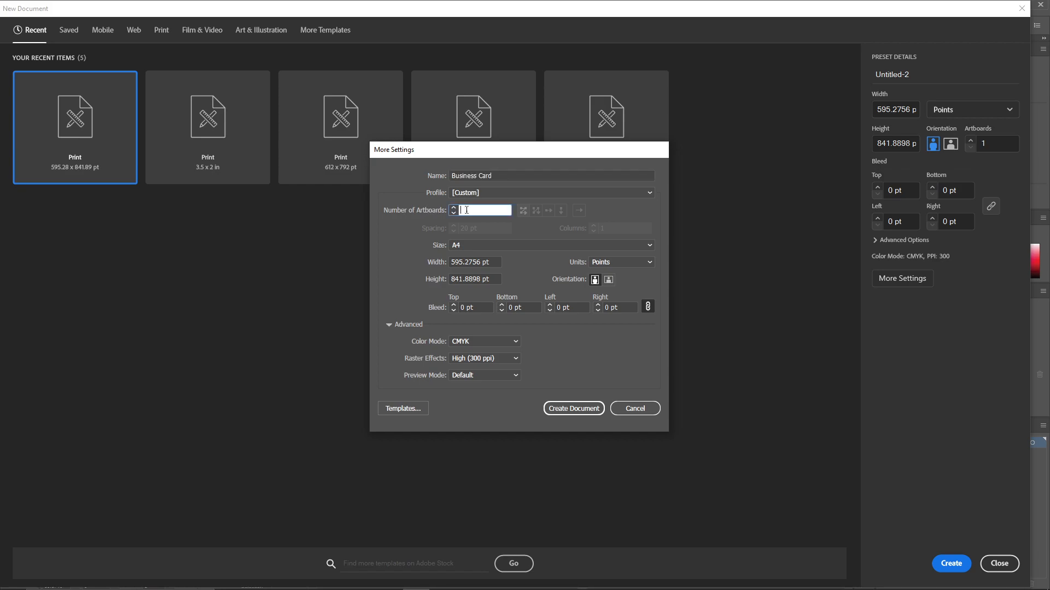
text(2)
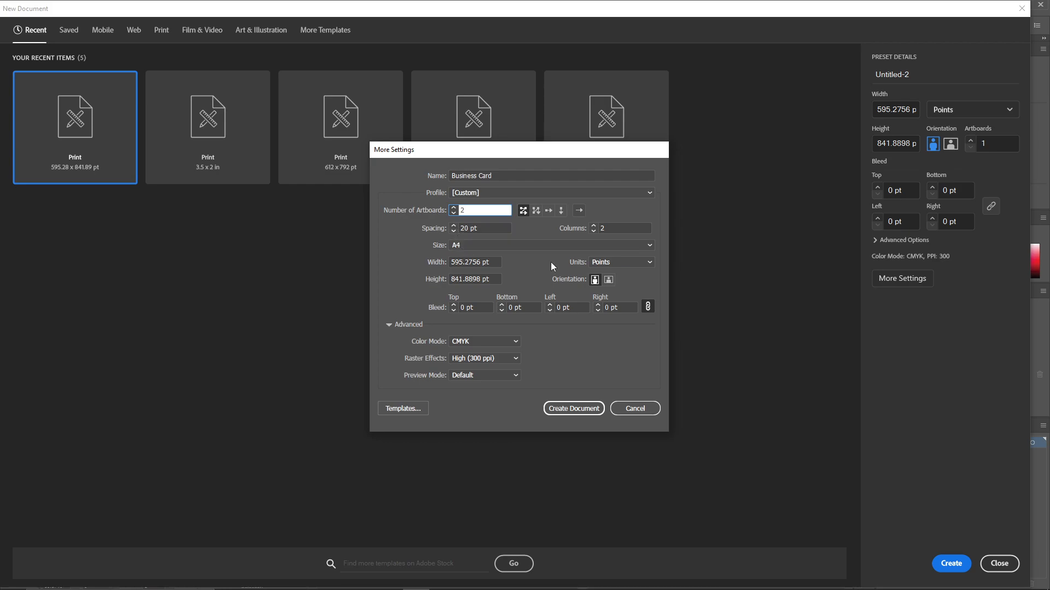
Set the units to inches, the size to 3.5 x 2 in and the bleed to 0.1 in, and create the document.
click(631, 264)
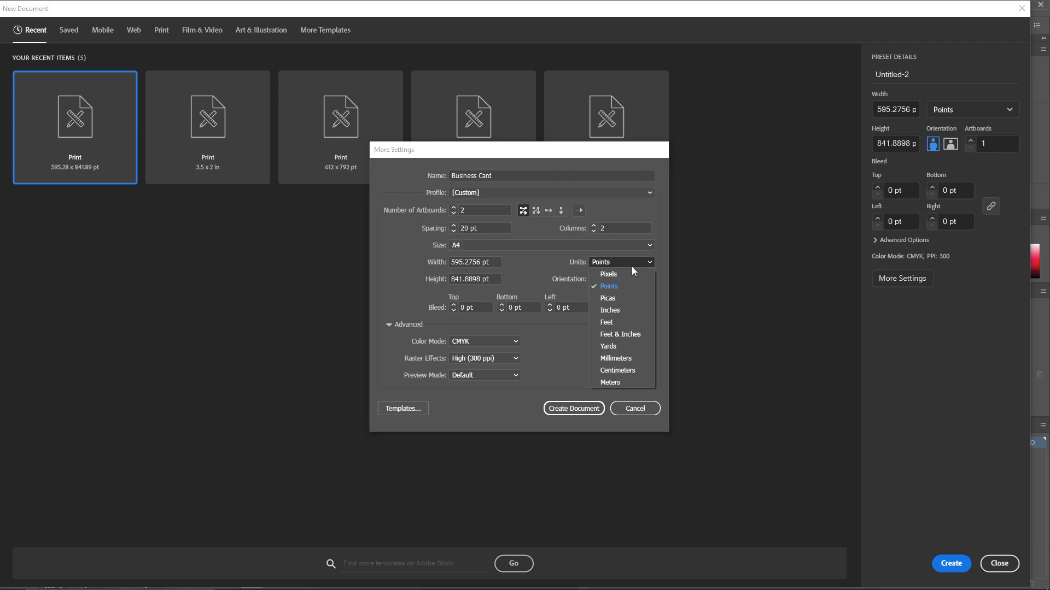
click(628, 317)
drag(473, 263, 441, 266)
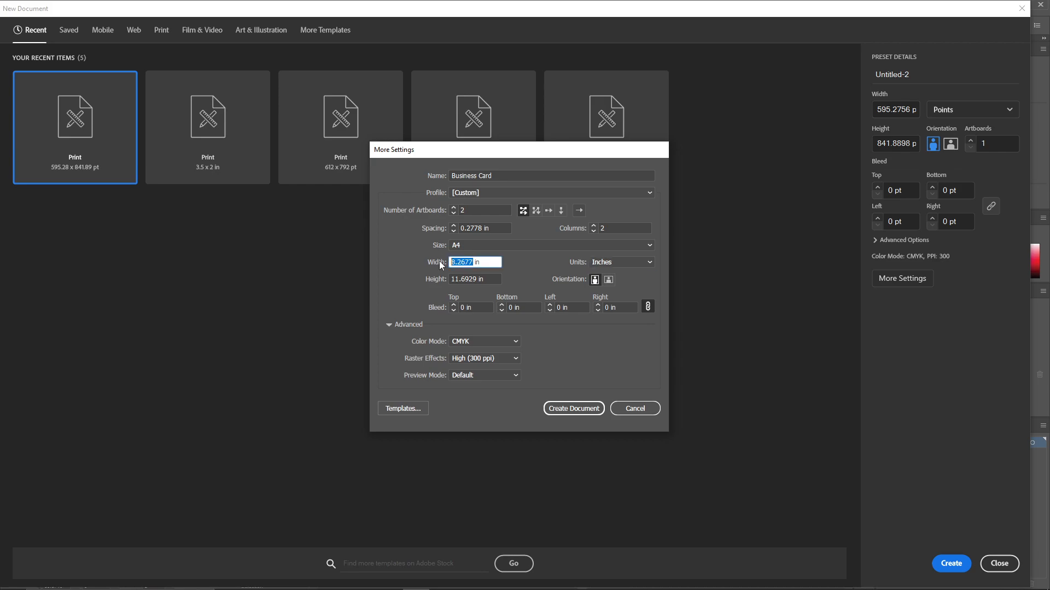
text(3.5)
drag(478, 279, 436, 283)
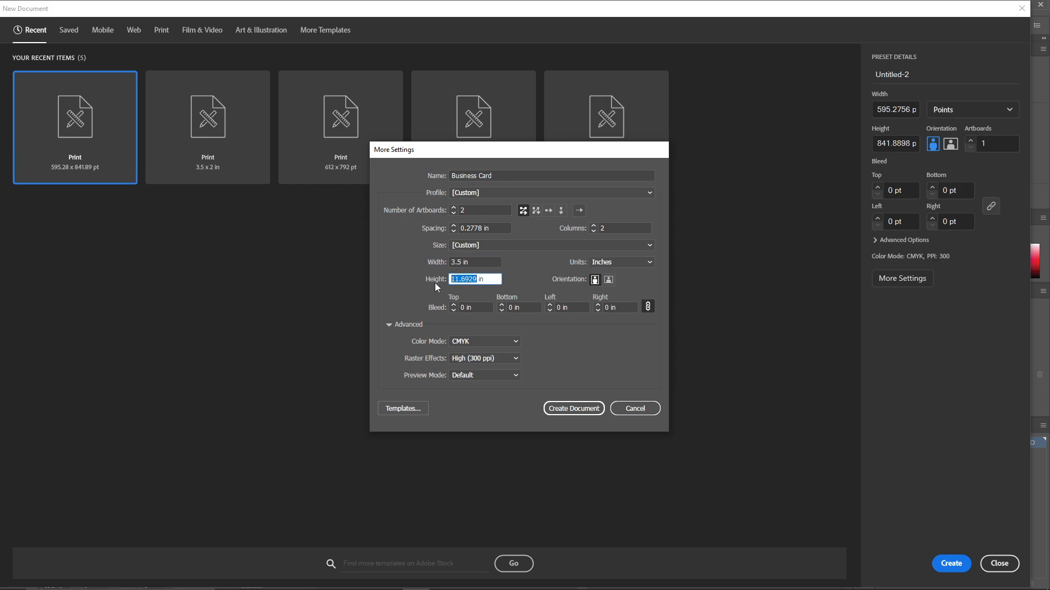
text(2)
click(465, 308)
text(.1)
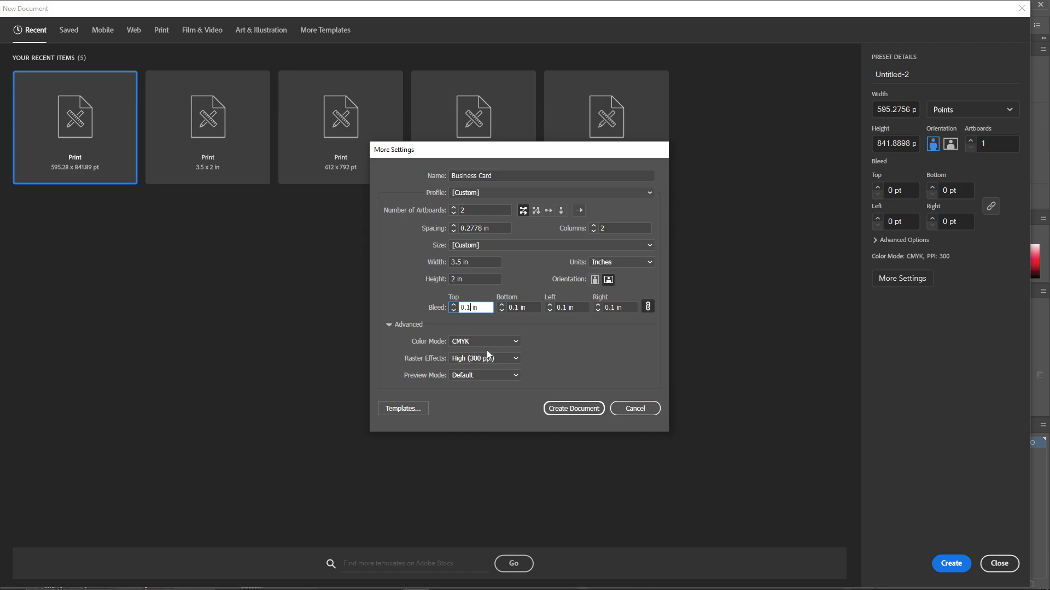
click(583, 411)
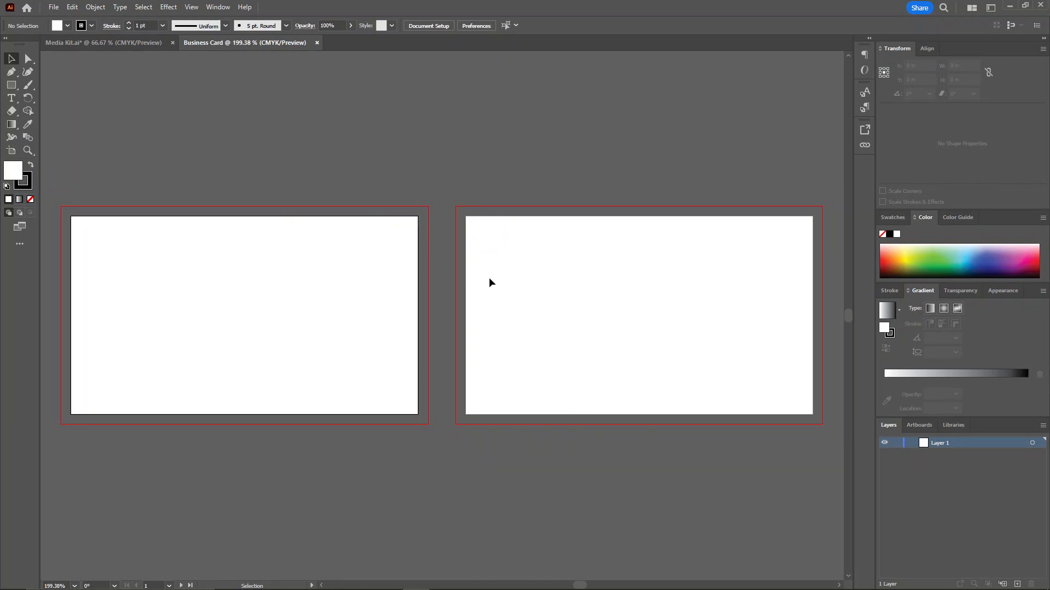
Copy the group of logo, icons and color squares from the Media Kit document into the Business Card document.
click(110, 42)
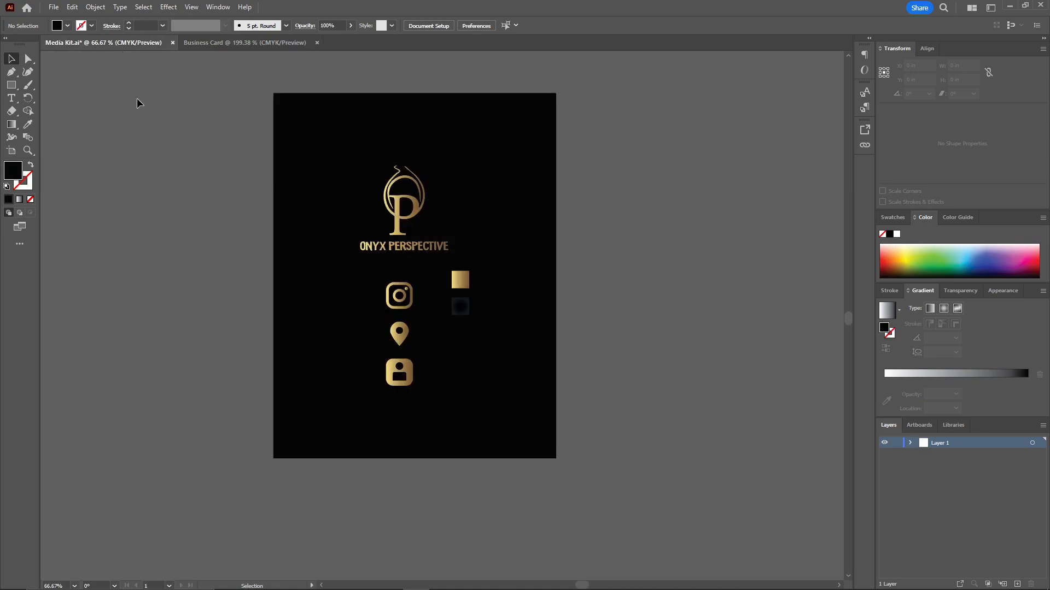
click(386, 227)
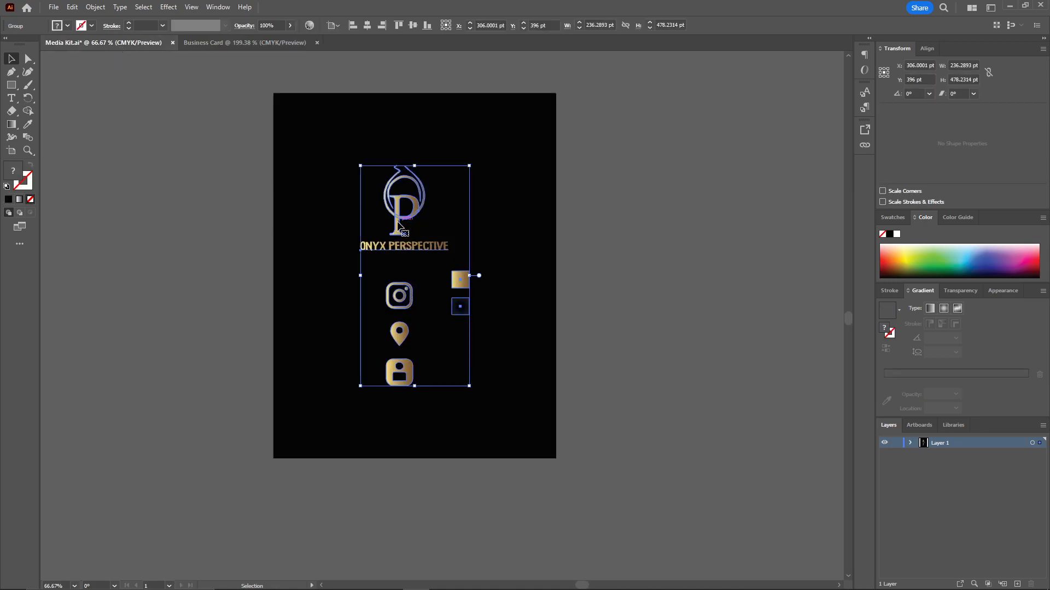
drag(387, 210, 90, 175)
key(ctrl+1)
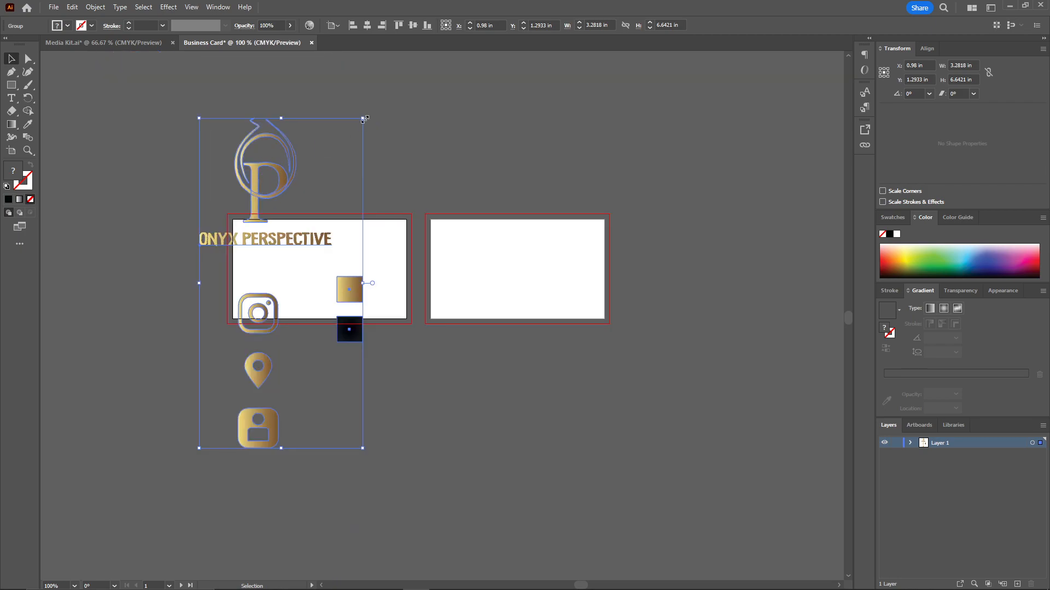
Scale the logo and icon group down to about 1.13 x 2.28 in and place it beside the first artboard's left edge.
drag(364, 119, 256, 335)
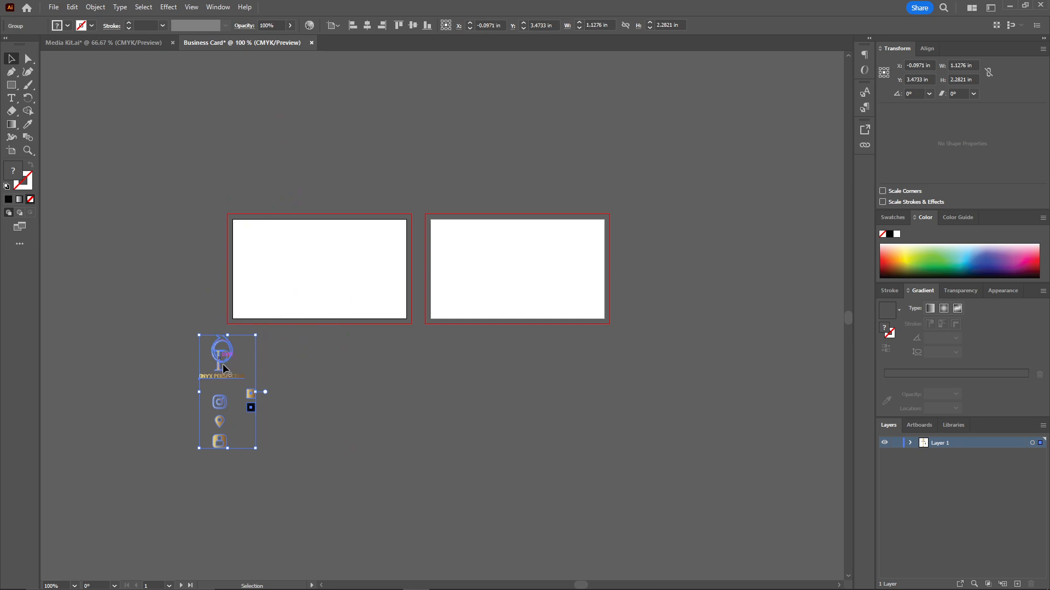
drag(218, 370, 193, 249)
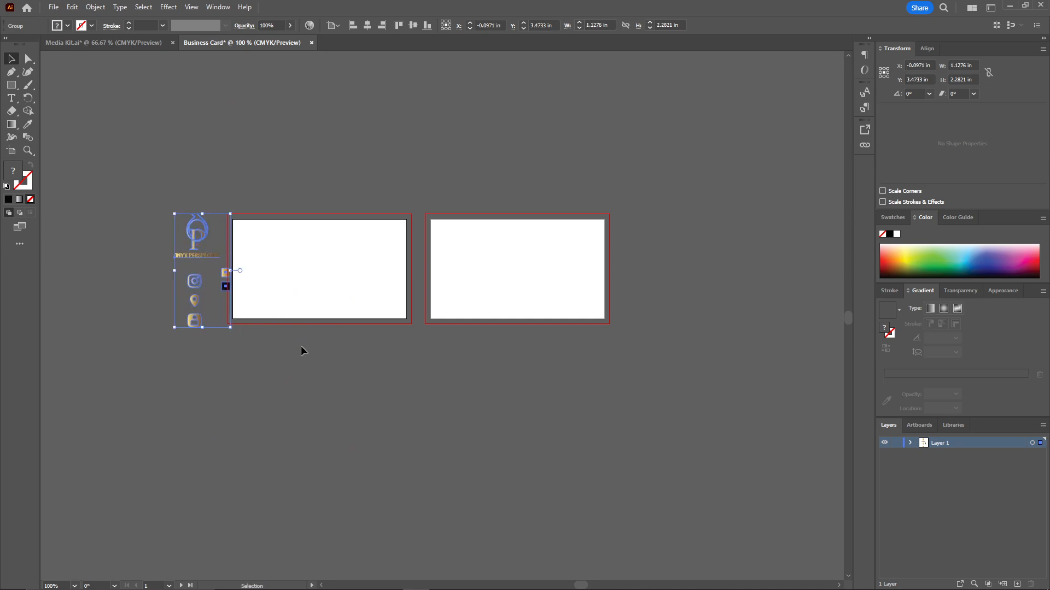
click(280, 329)
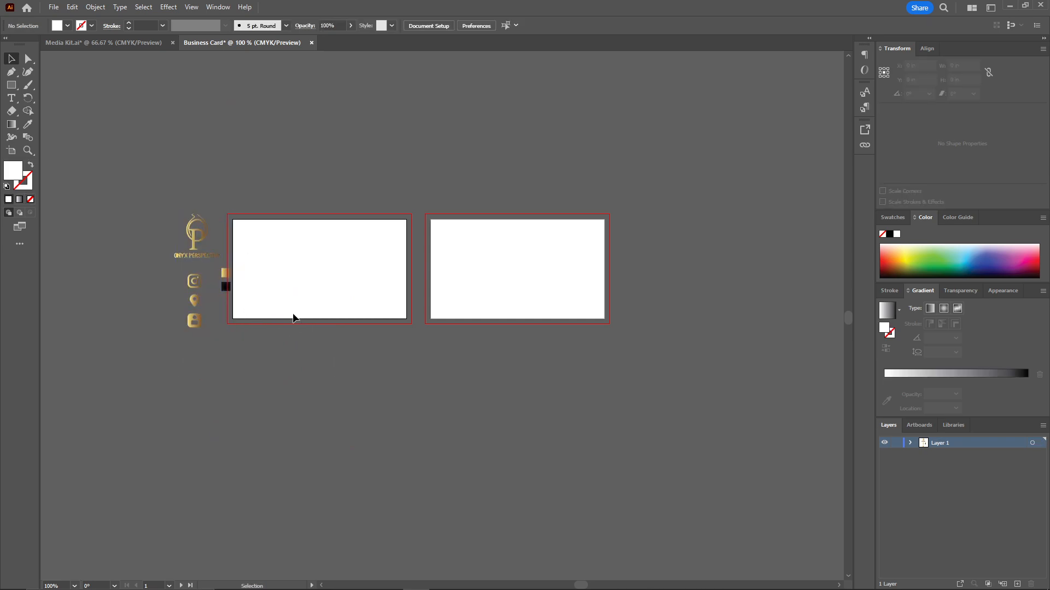
click(198, 251)
drag(196, 247, 184, 245)
click(295, 358)
Add a new layer above Layer 1 and name it Background.
click(1017, 585)
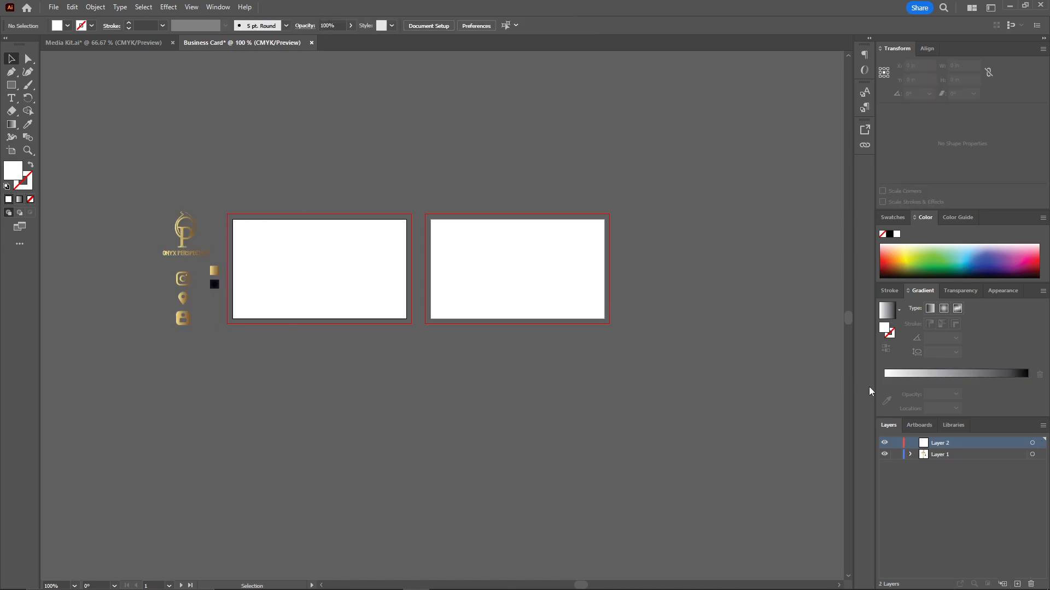
double_click(938, 447)
text(Background)
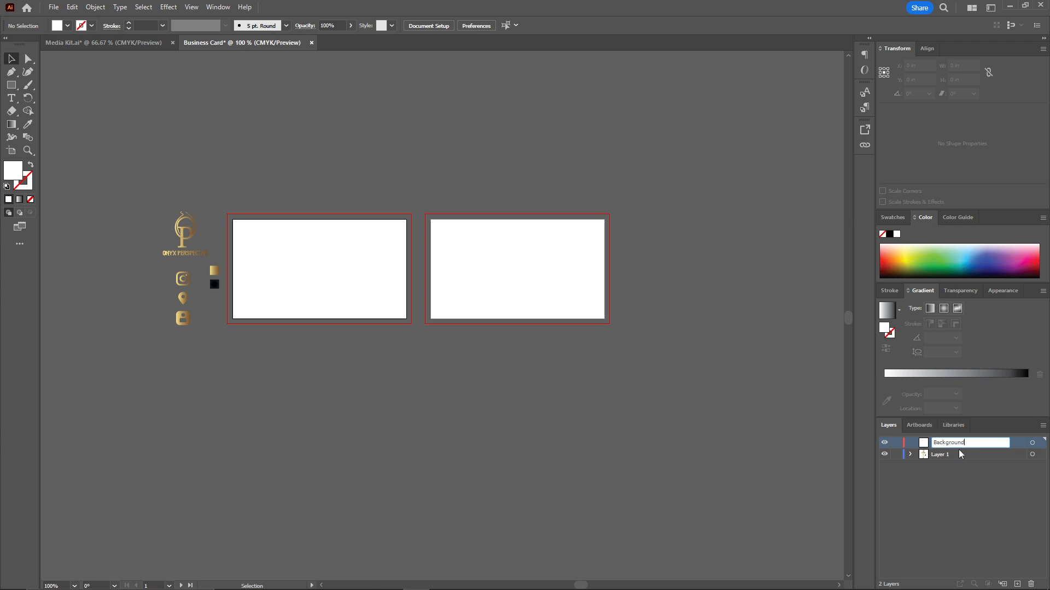
key(Return)
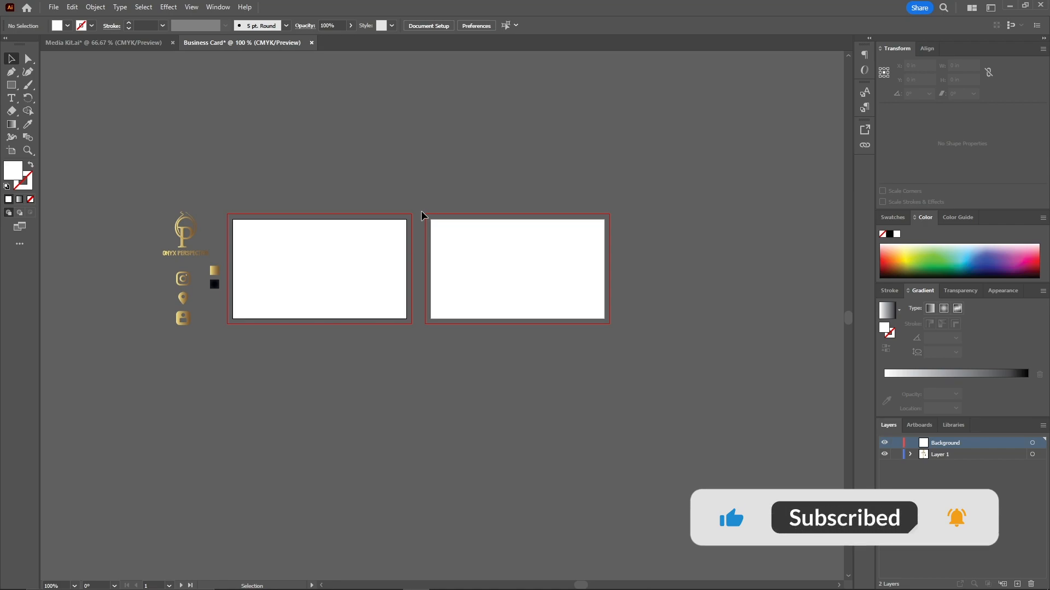
Draw a 3.5 x 2 in rectangle on the first artboard in the Background layer.
scroll(265, 229, up, 5)
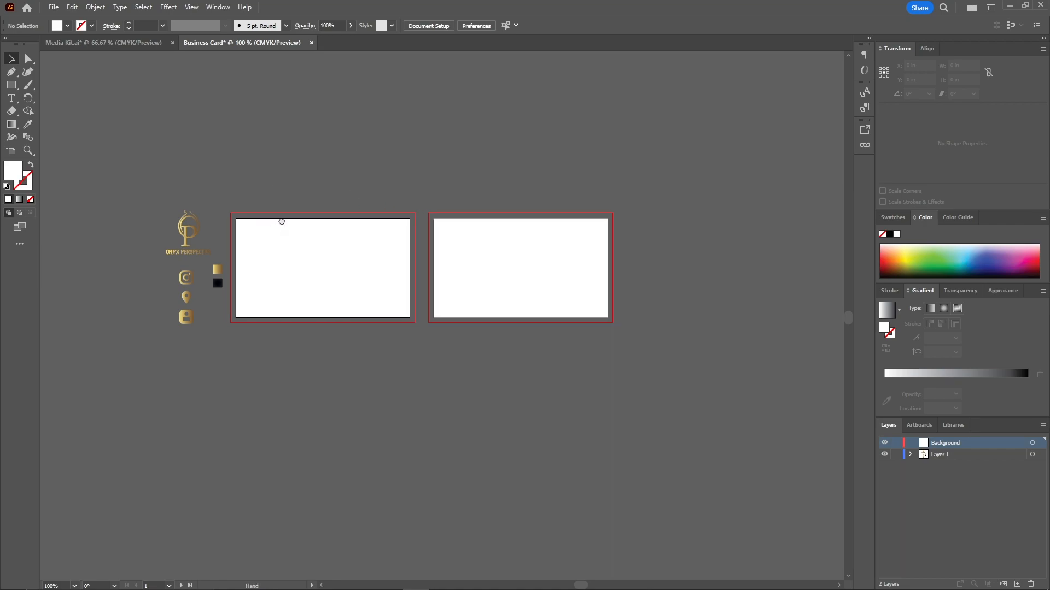
click(11, 85)
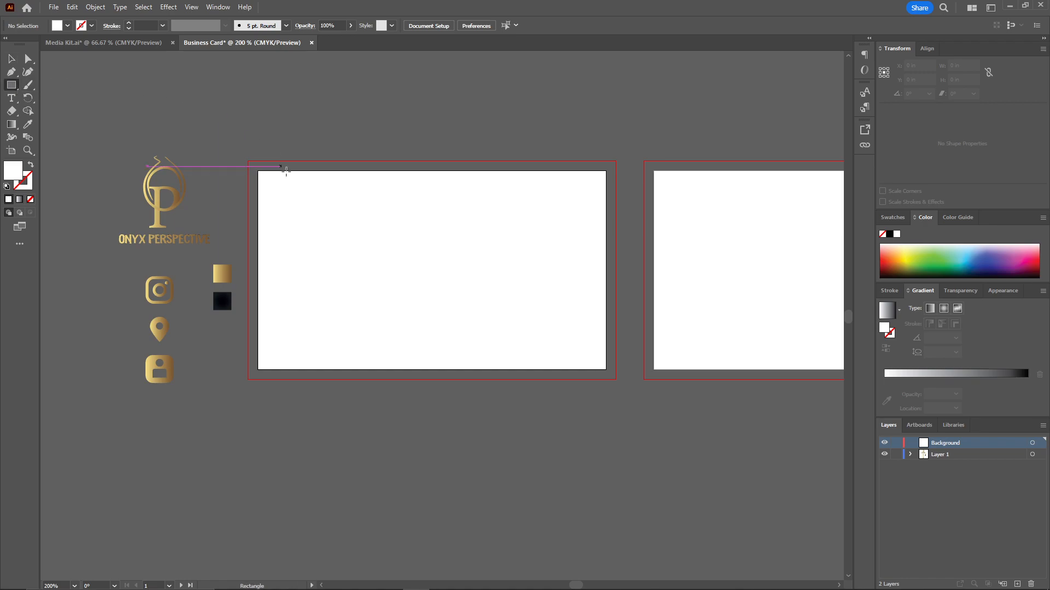
click(331, 218)
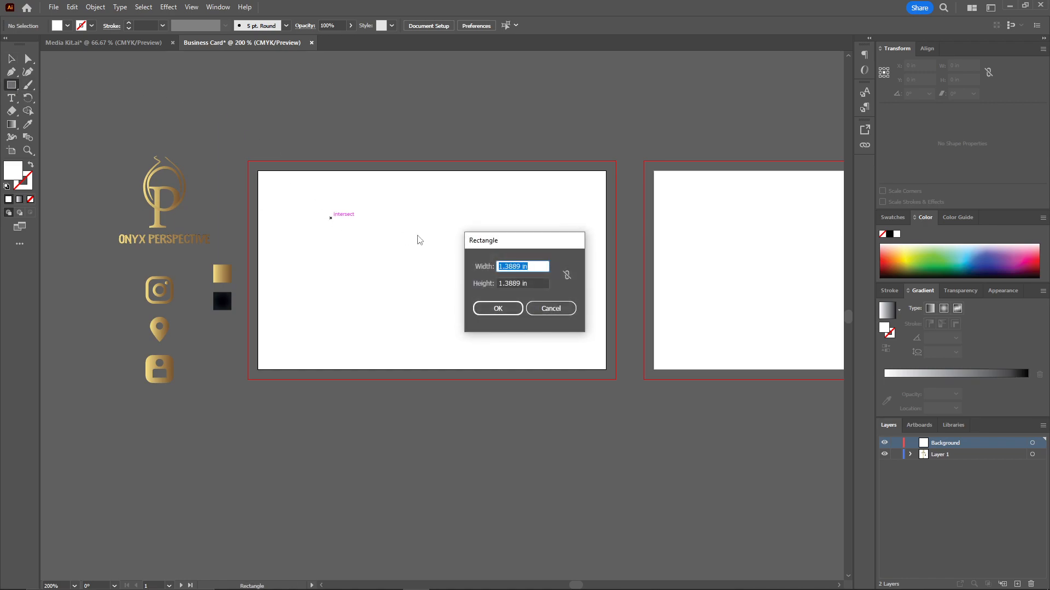
text(2)
text(.5)
drag(519, 282, 484, 292)
text(2)
click(497, 307)
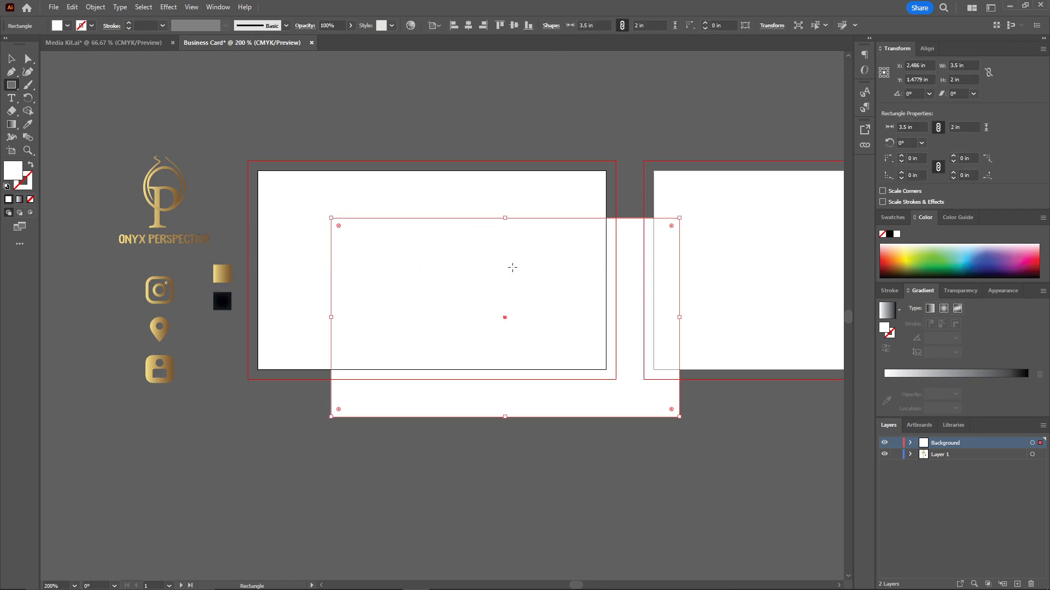
Center the rectangle horizontally and vertically on the first artboard.
click(11, 59)
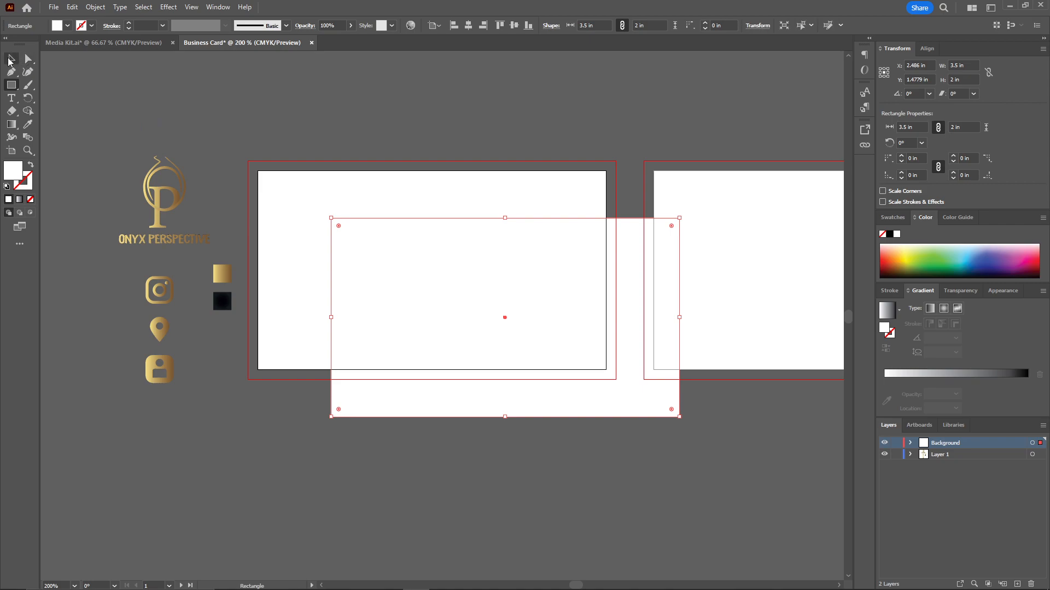
click(514, 25)
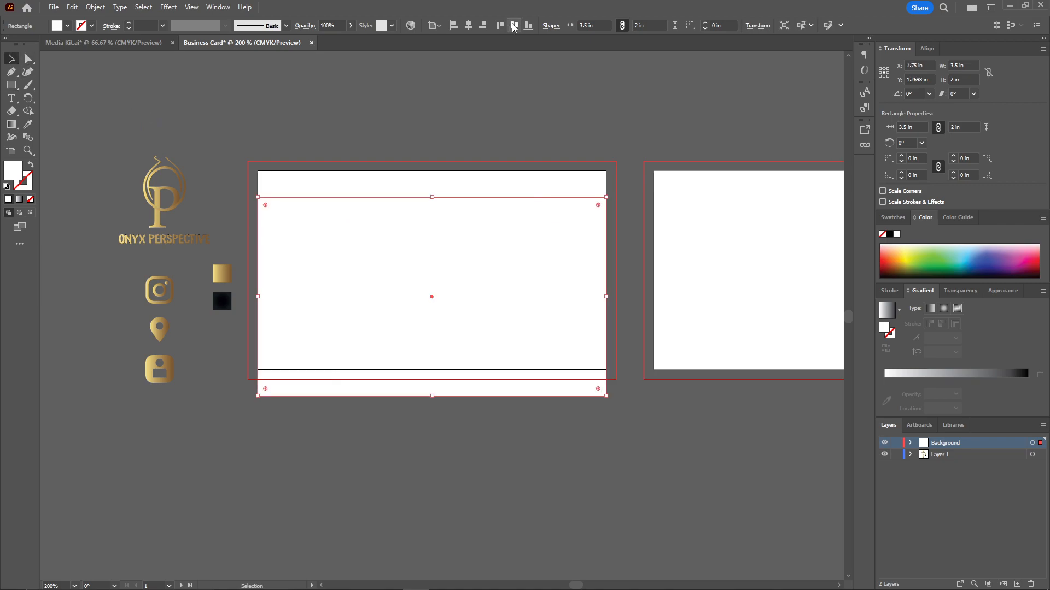
click(513, 26)
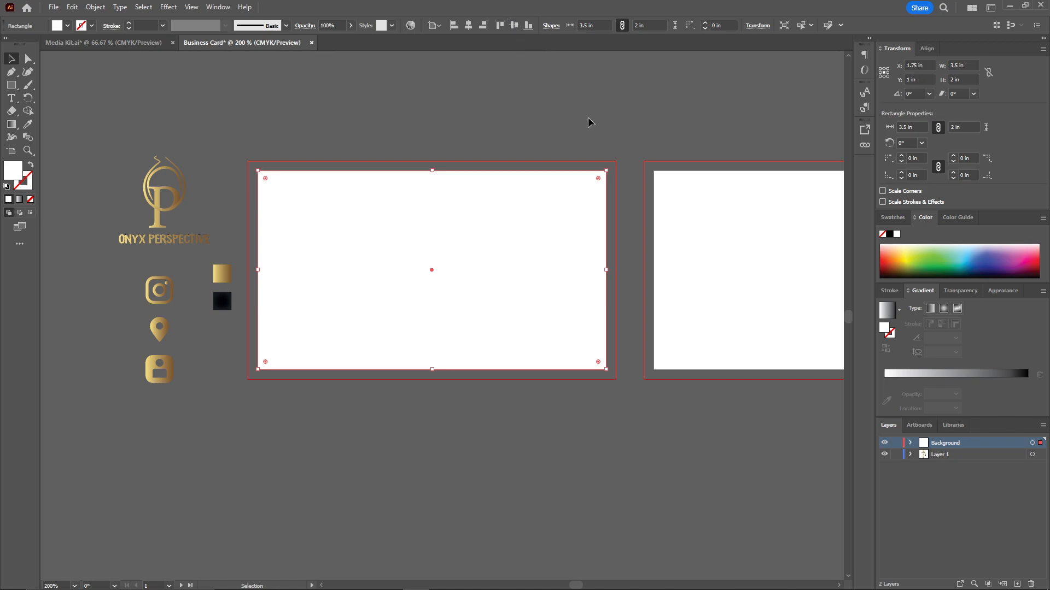
Draw another 3.5 x 2 in rectangle on the second artboard.
scroll(354, 140, right, 5)
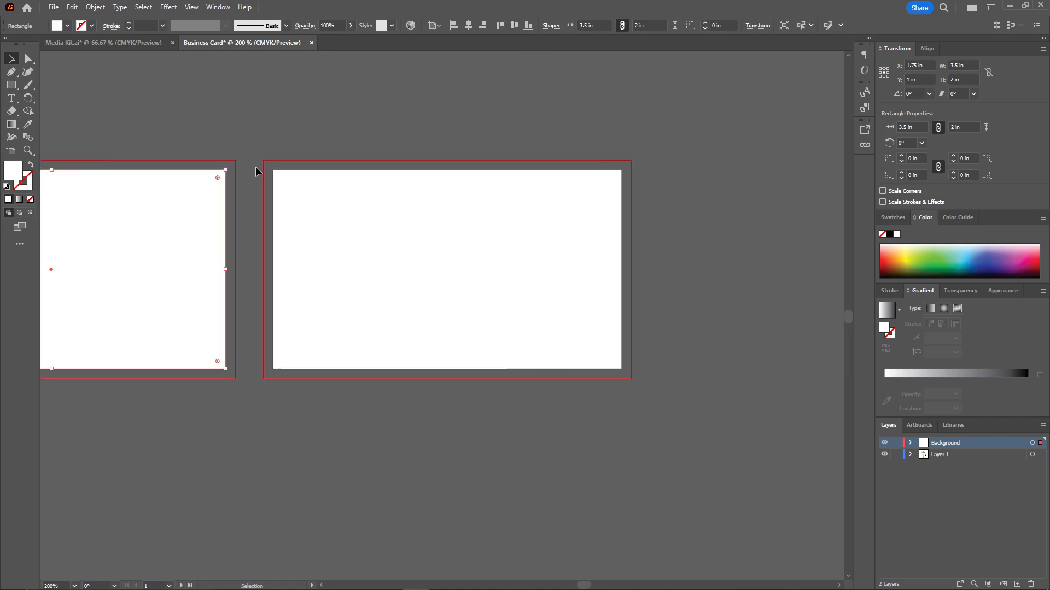
click(11, 85)
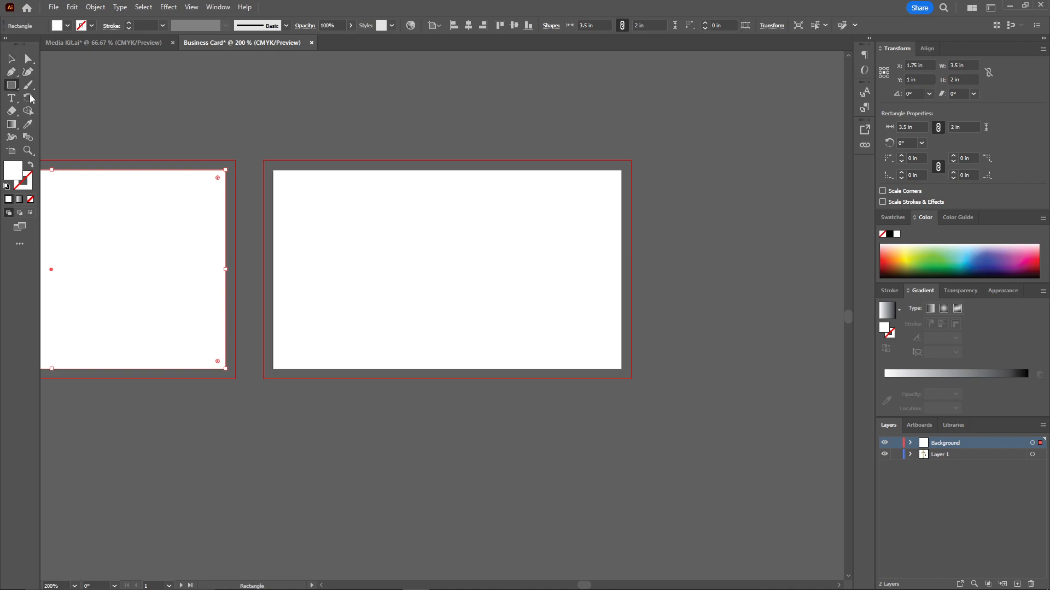
click(348, 244)
click(498, 309)
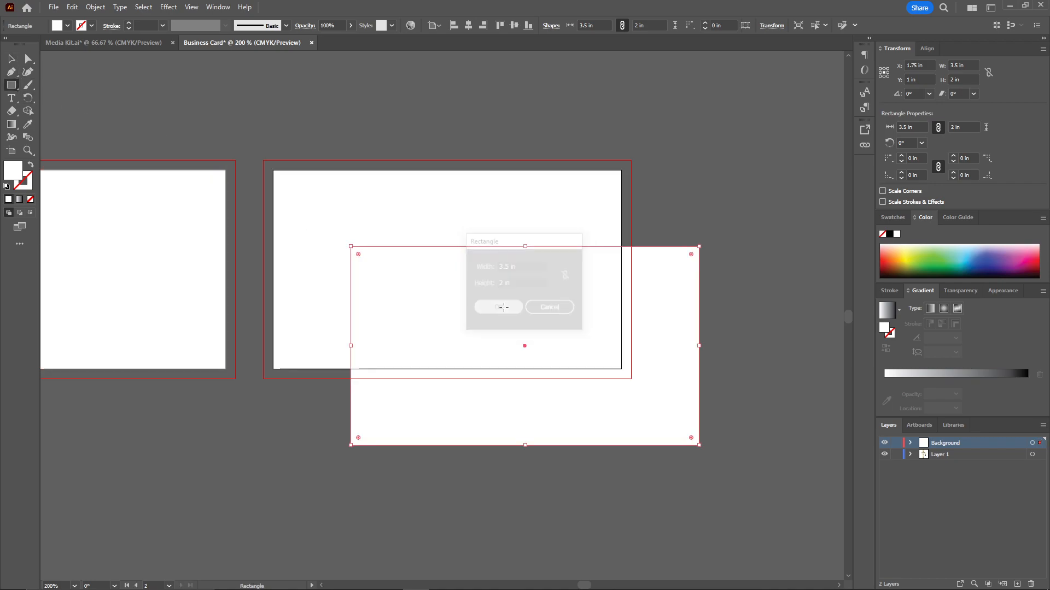
key(v)
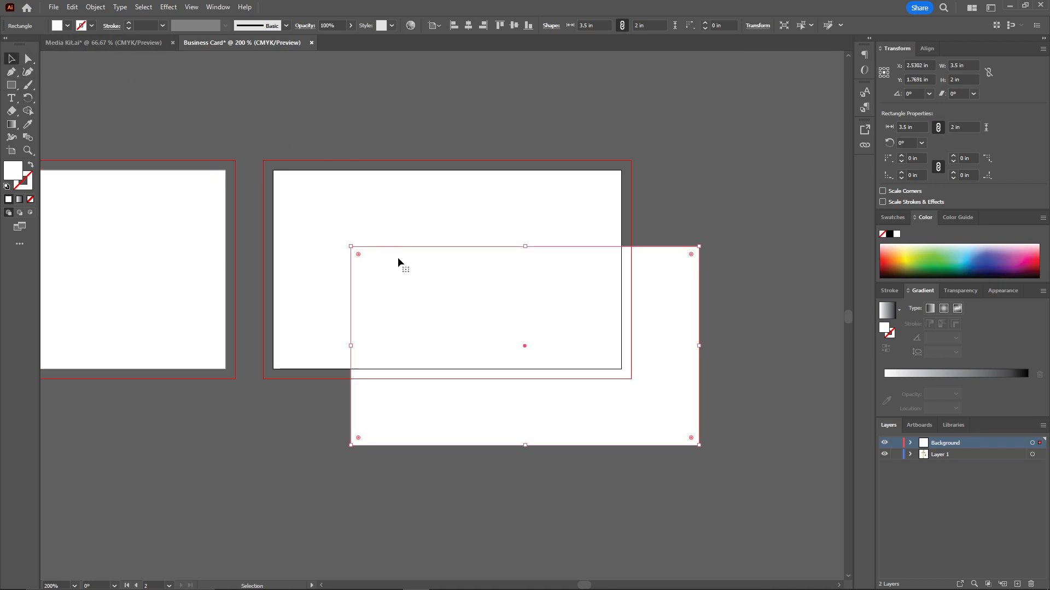
Center the new rectangle horizontally and vertically on the second artboard and deselect it.
click(412, 221)
drag(438, 281, 379, 258)
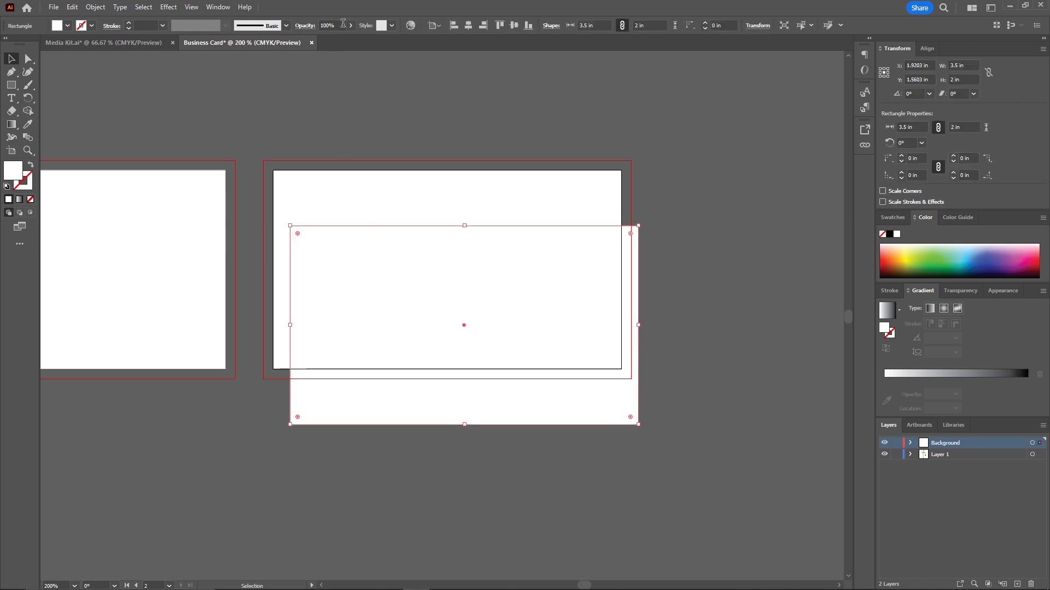
click(468, 26)
click(507, 28)
click(672, 156)
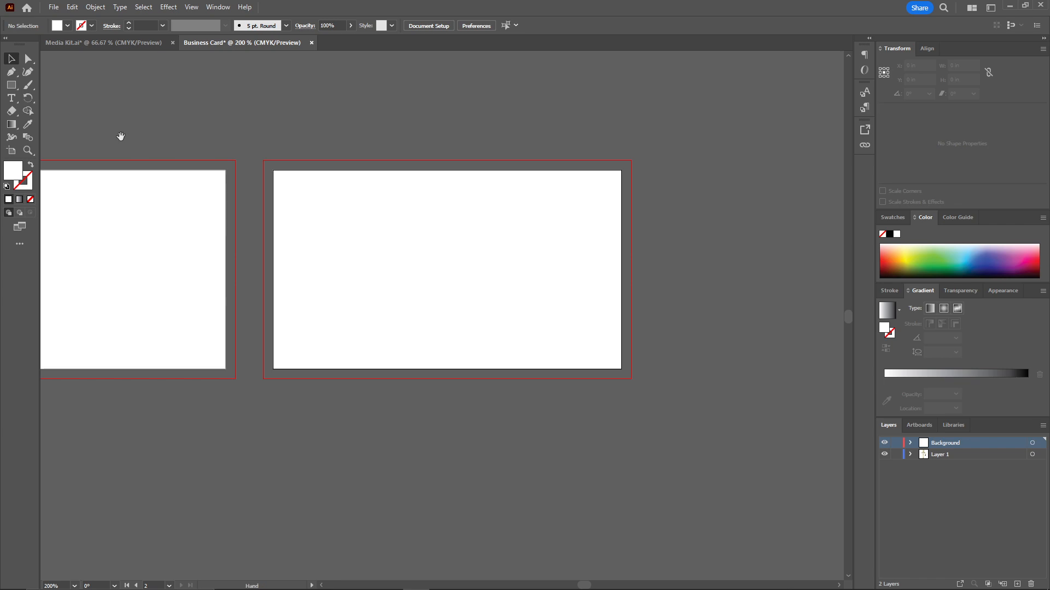
Fill both background rectangles with the dark gradient sampled from the black square beside the icons.
drag(119, 136, 474, 149)
drag(520, 182, 748, 252)
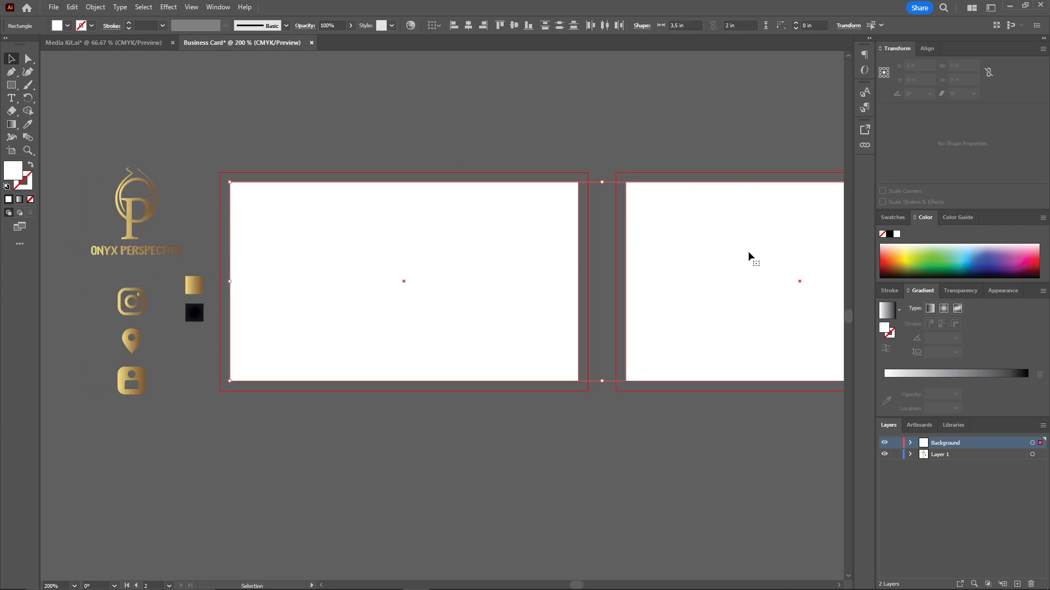
click(28, 125)
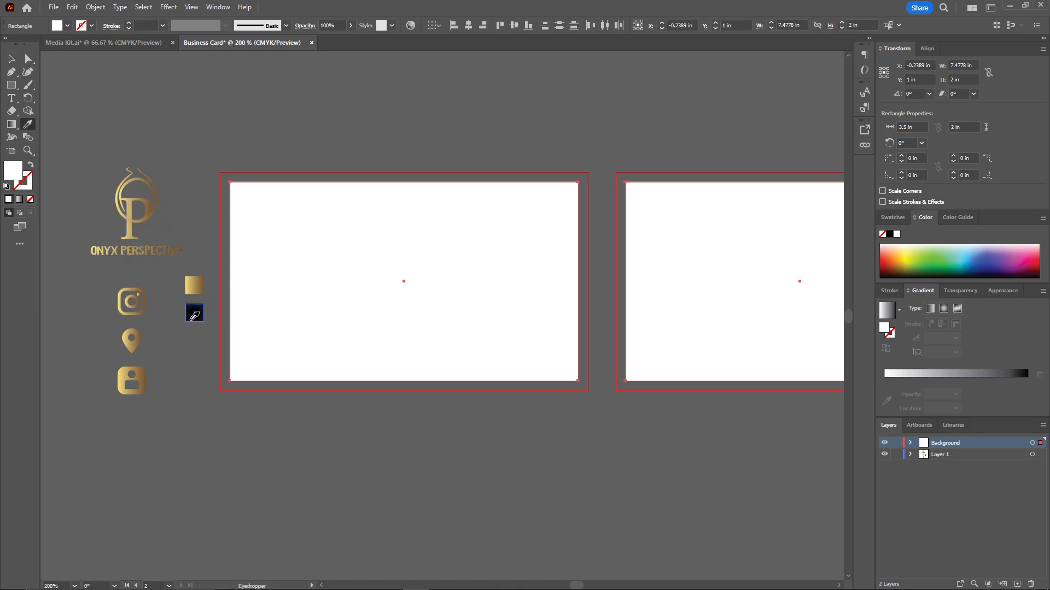
click(194, 312)
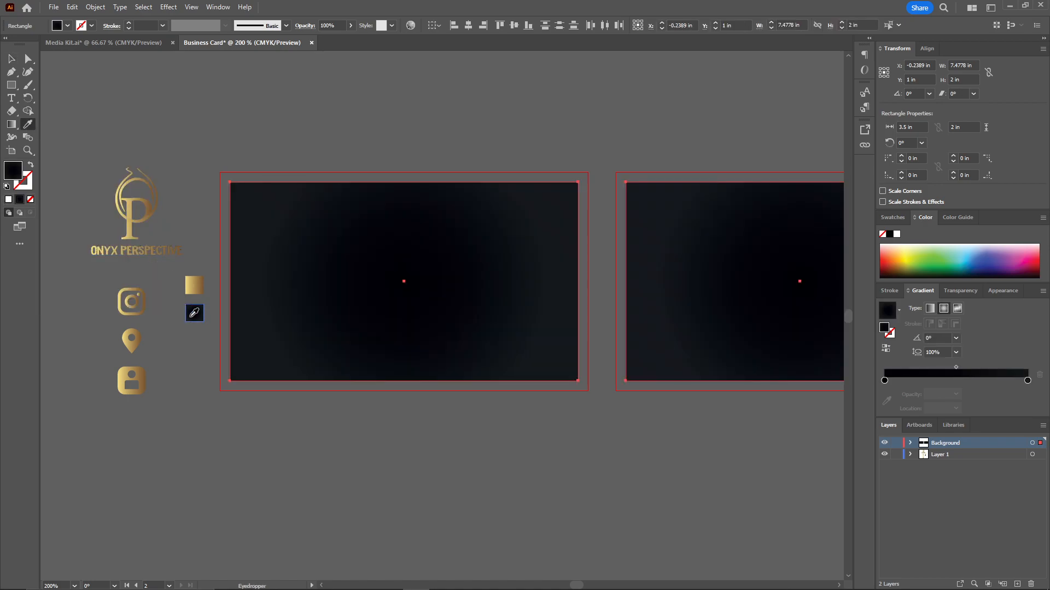
Redirect the first background rectangle's gradient diagonally from beyond its lower-left corner to beyond its upper-right corner, at about 30°.
key(v)
key(ctrl+shift+a)
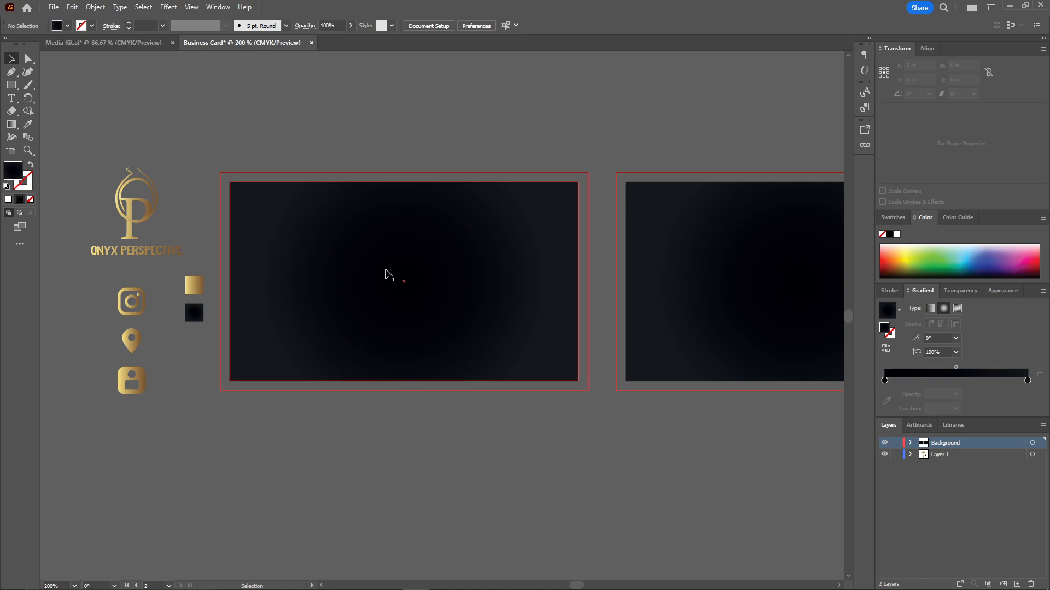
click(387, 273)
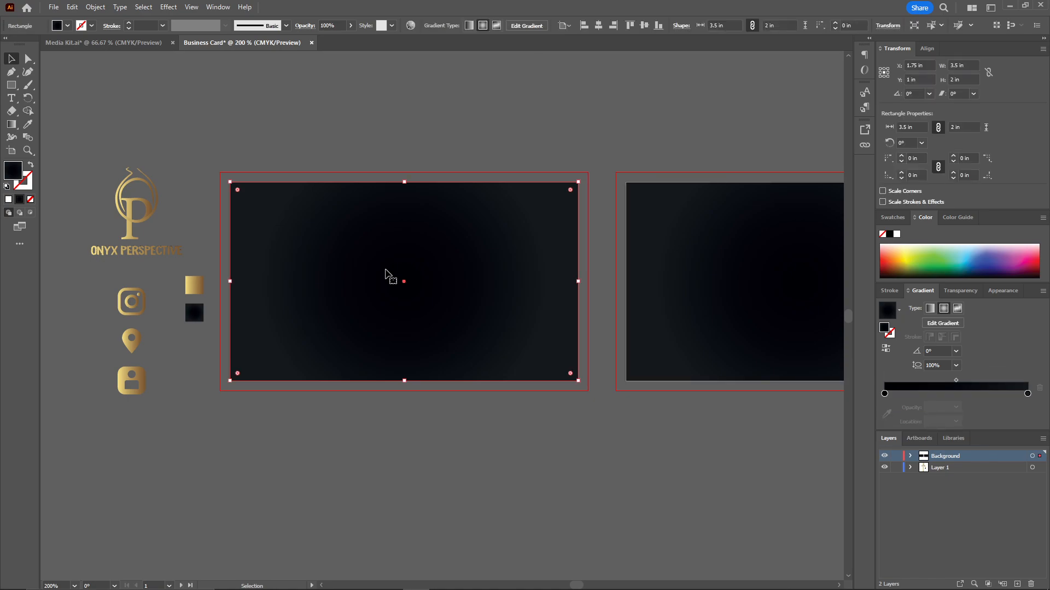
click(943, 319)
drag(214, 390, 597, 168)
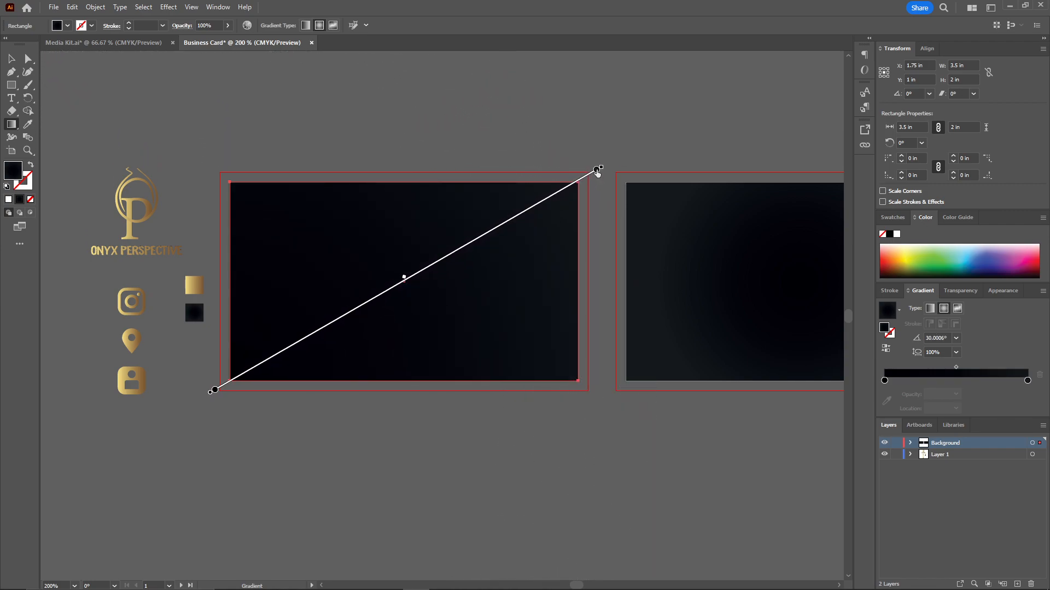
key(v)
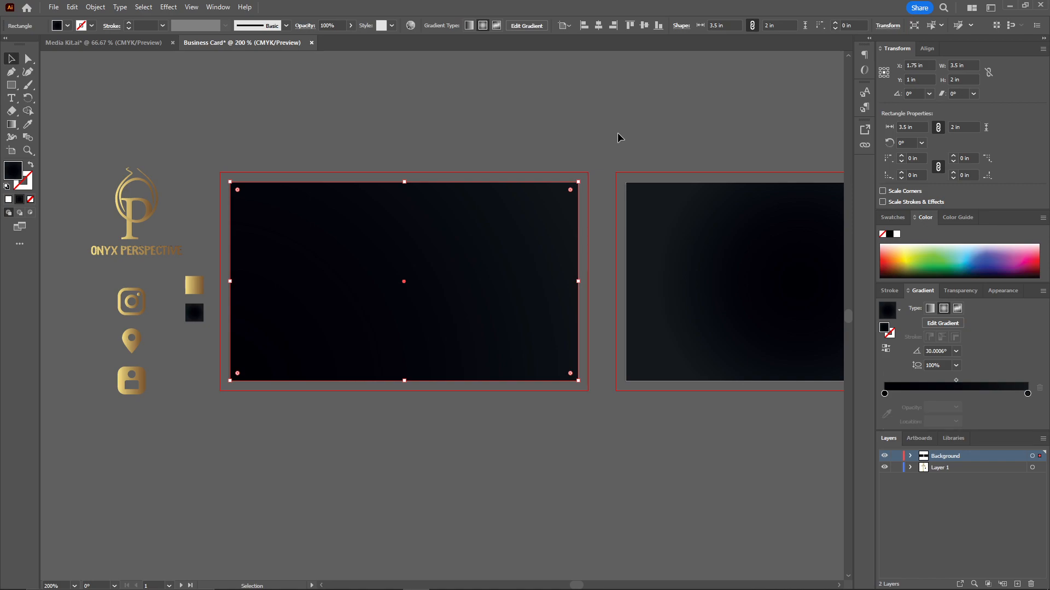
click(633, 142)
Redirect the second background rectangle's gradient diagonally from its lower-left to its upper-right corner, at about 31.5°, and deselect it.
drag(633, 142, 356, 153)
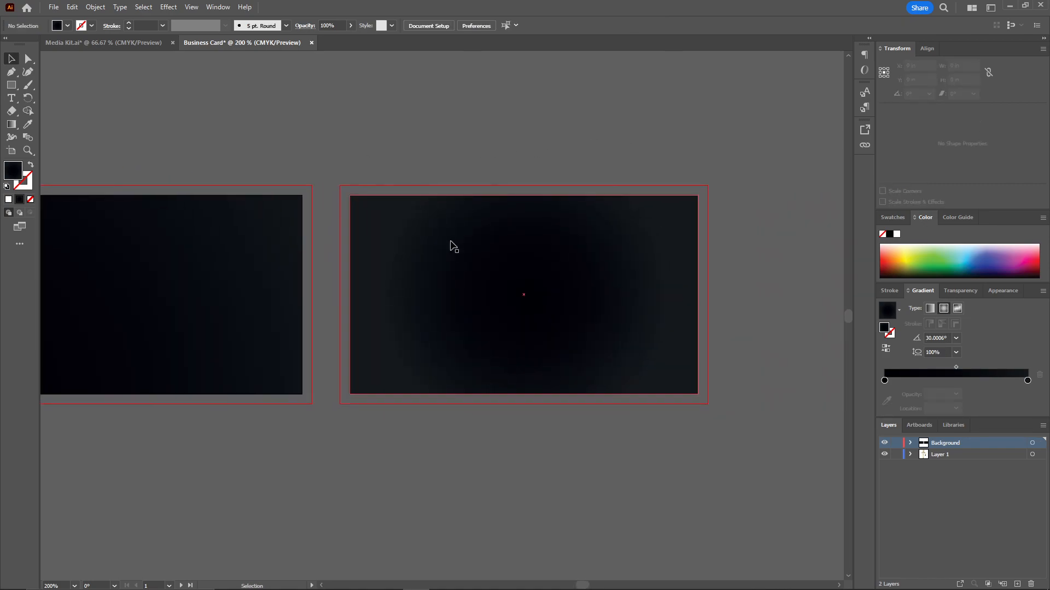
click(459, 267)
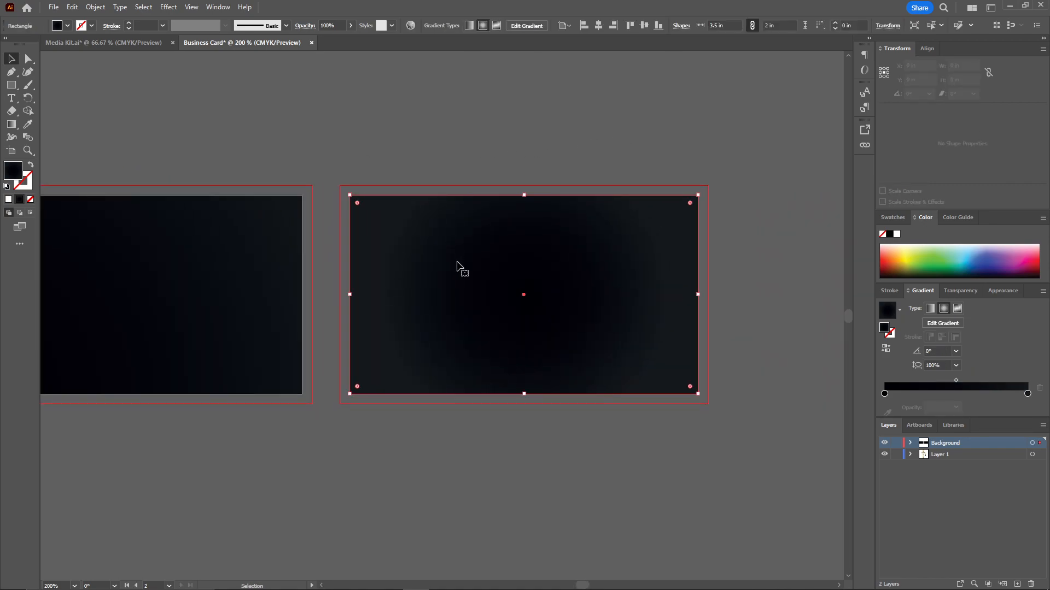
click(942, 323)
mouse_move(332, 406)
mouse_down()
mouse_move(698, 205)
mouse_move(702, 178)
mouse_up()
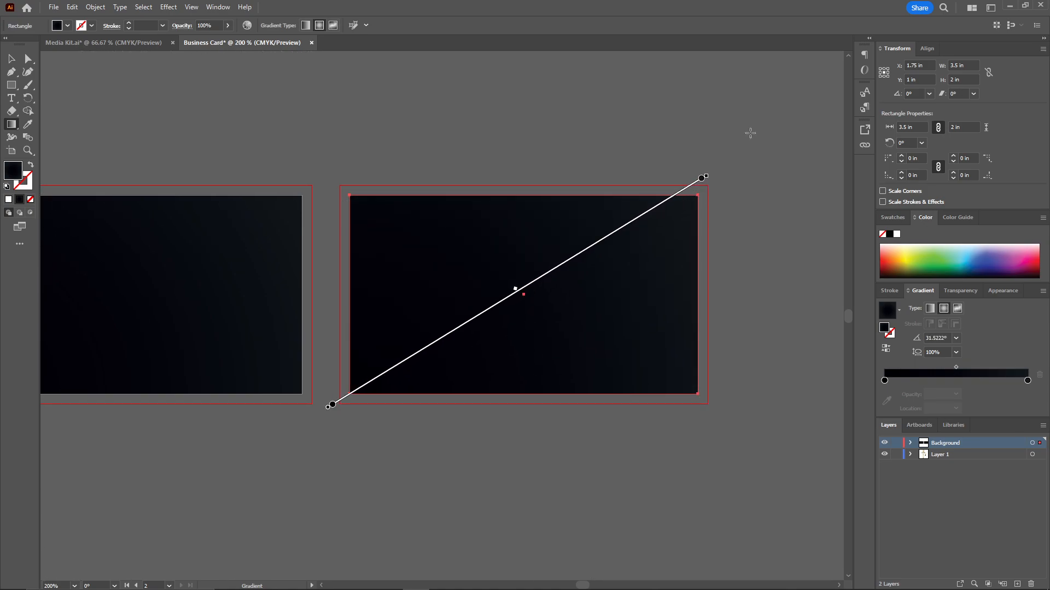
key(v)
click(749, 132)
Lock the Background layer.
mouse_move(267, 162)
mouse_down()
mouse_move(449, 167)
mouse_move(419, 164)
mouse_up()
scroll(431, 183, down, 1)
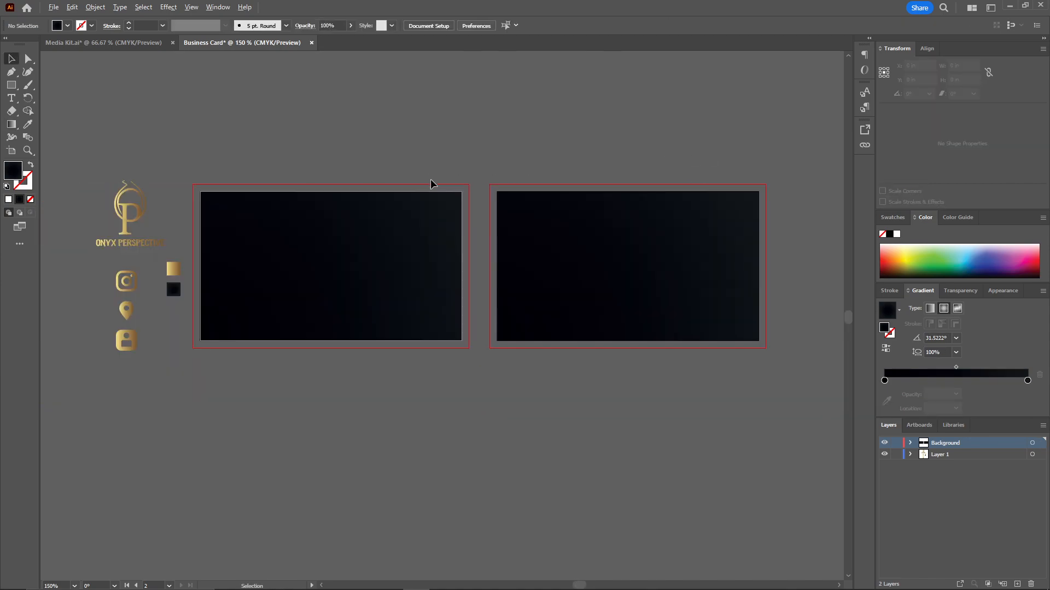
click(895, 443)
scroll(514, 280, up, 2)
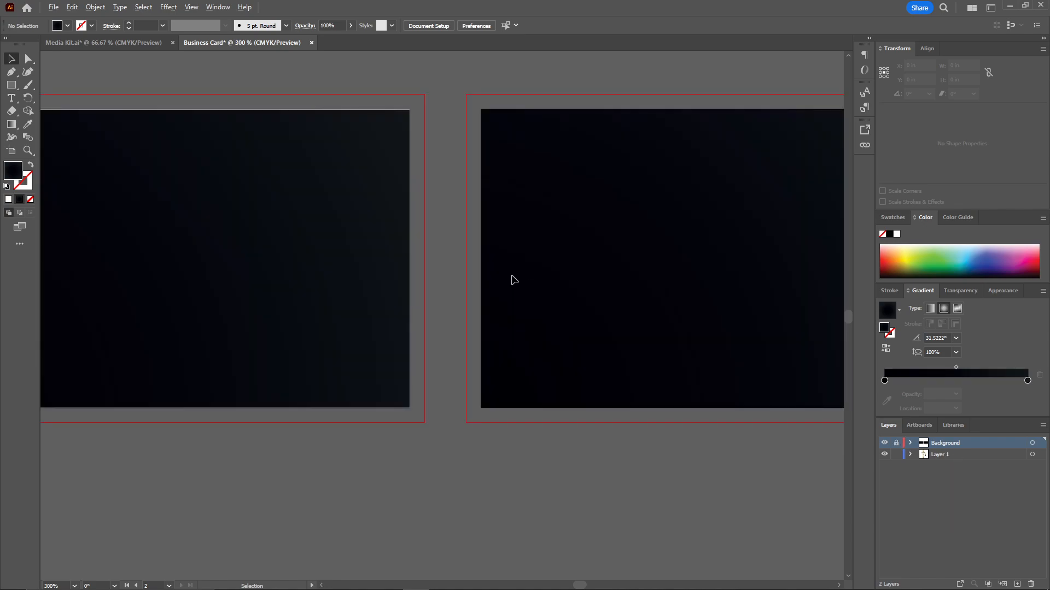
Add a new layer above the Background layer and name it "back design".
drag(520, 218, 344, 235)
scroll(300, 250, down, 1)
key(l)
click(1018, 584)
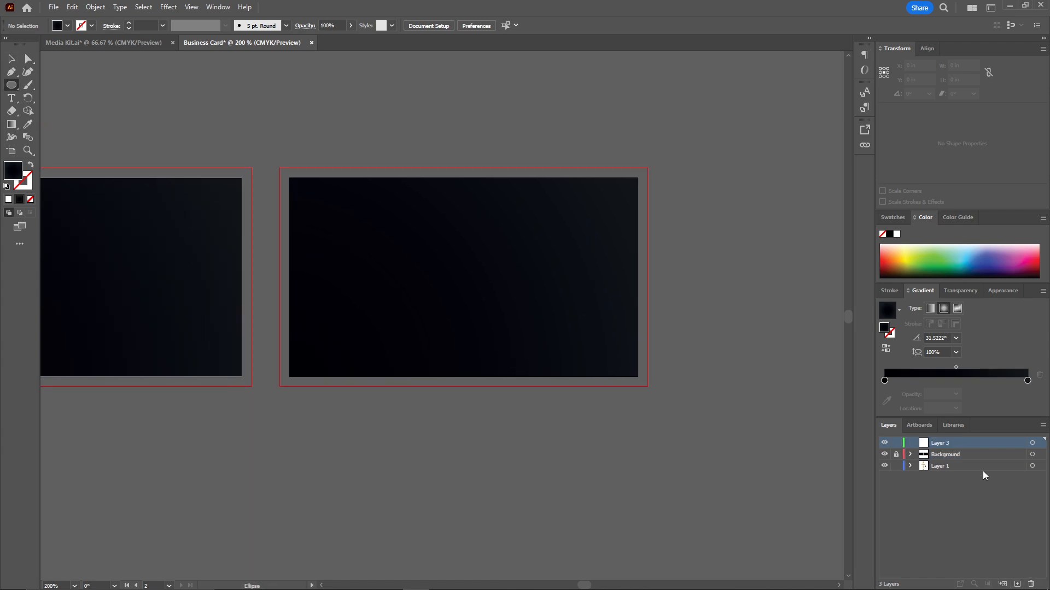
double_click(940, 445)
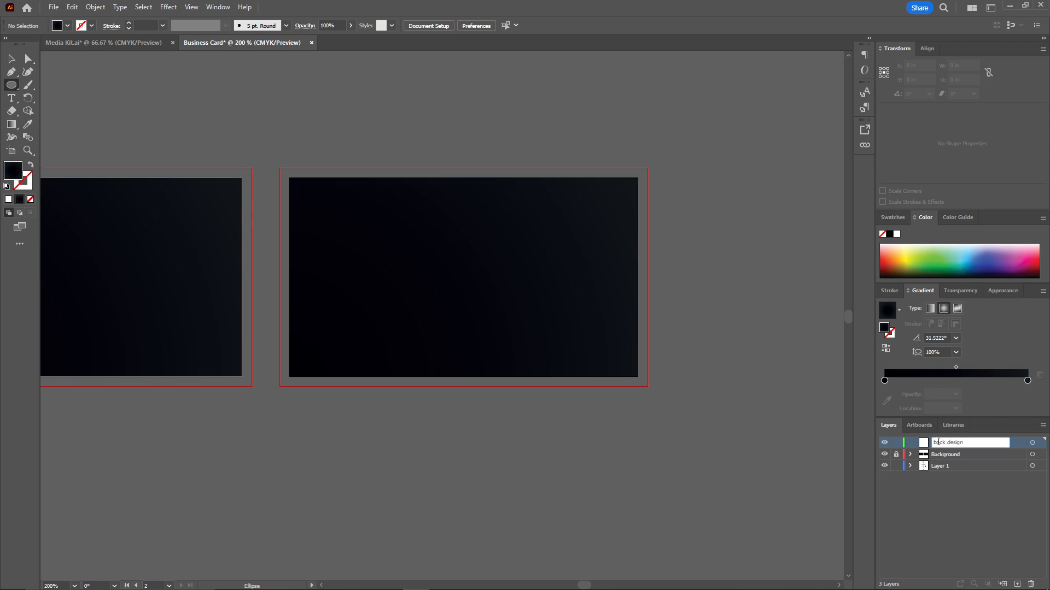
key(Return)
Draw a circle about 3.85 in across and place it over the left part of the second card, extending beyond its edges.
drag(14, 84, 48, 97)
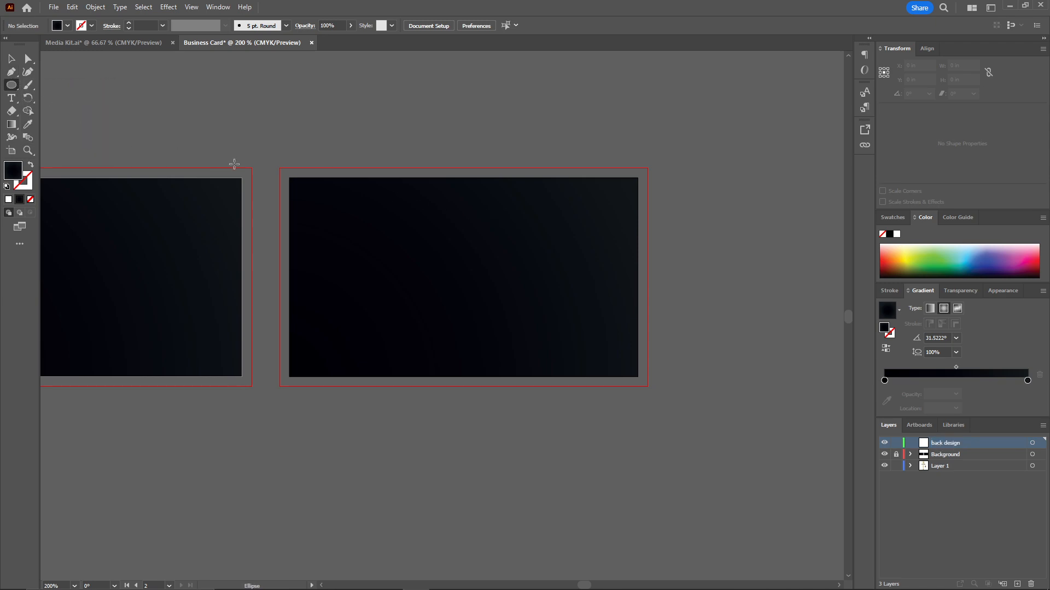
drag(256, 173, 466, 244)
scroll(393, 145, down, 2)
key(v)
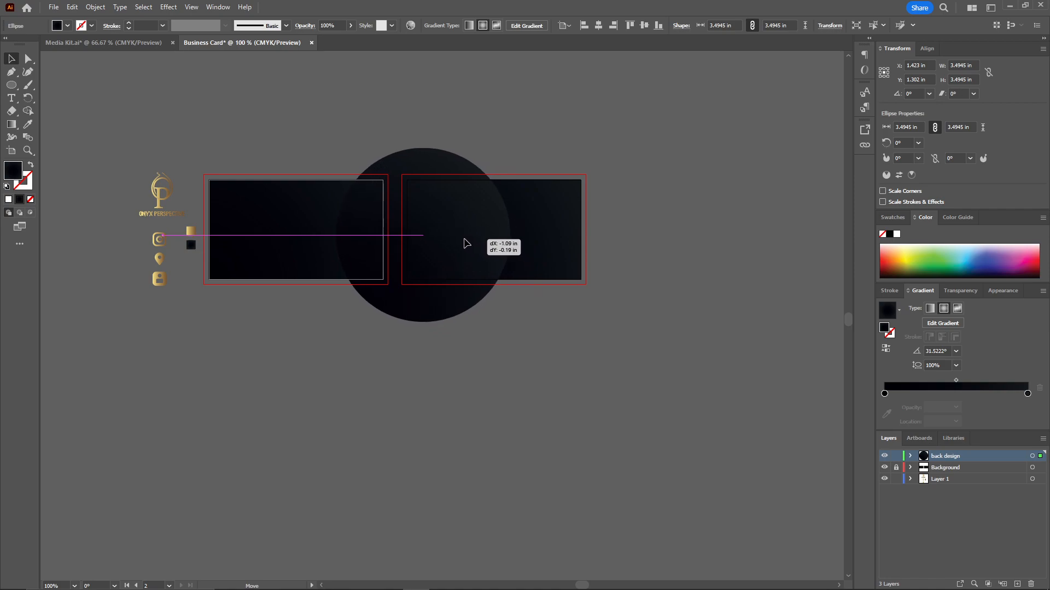
drag(506, 321, 524, 338)
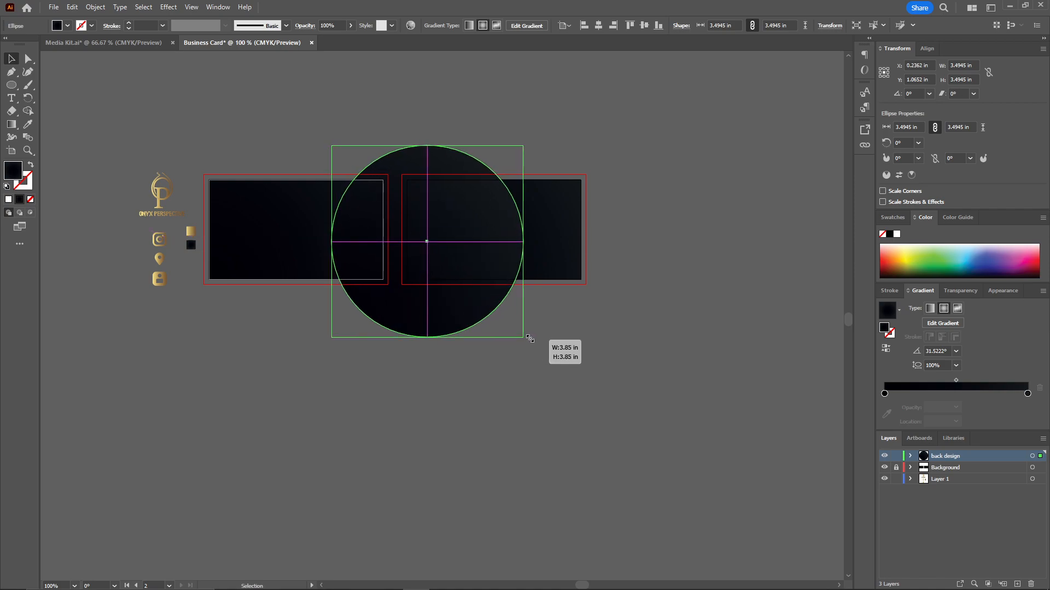
drag(465, 246, 458, 263)
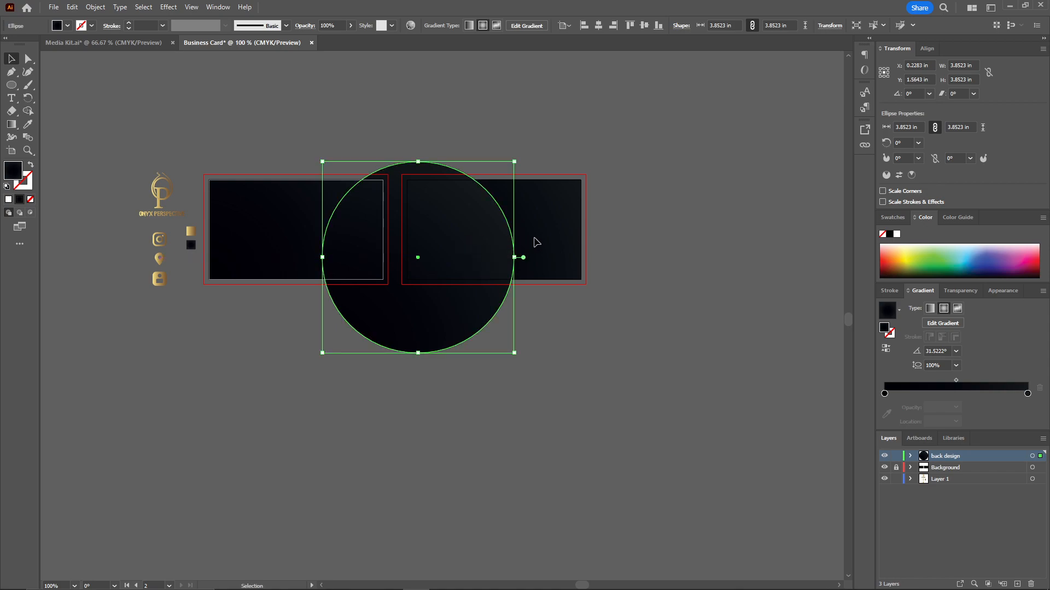
click(557, 135)
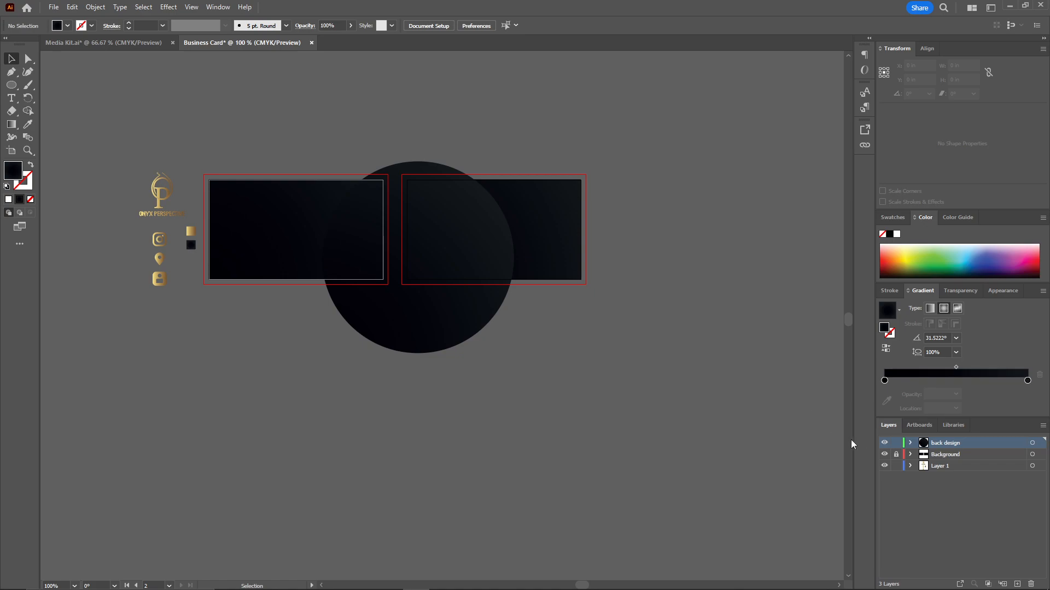
Unlock the Background layer and trim away the circle's parts outside the second card with the Shape Builder.
click(896, 454)
click(544, 241)
shift+click(417, 322)
click(28, 111)
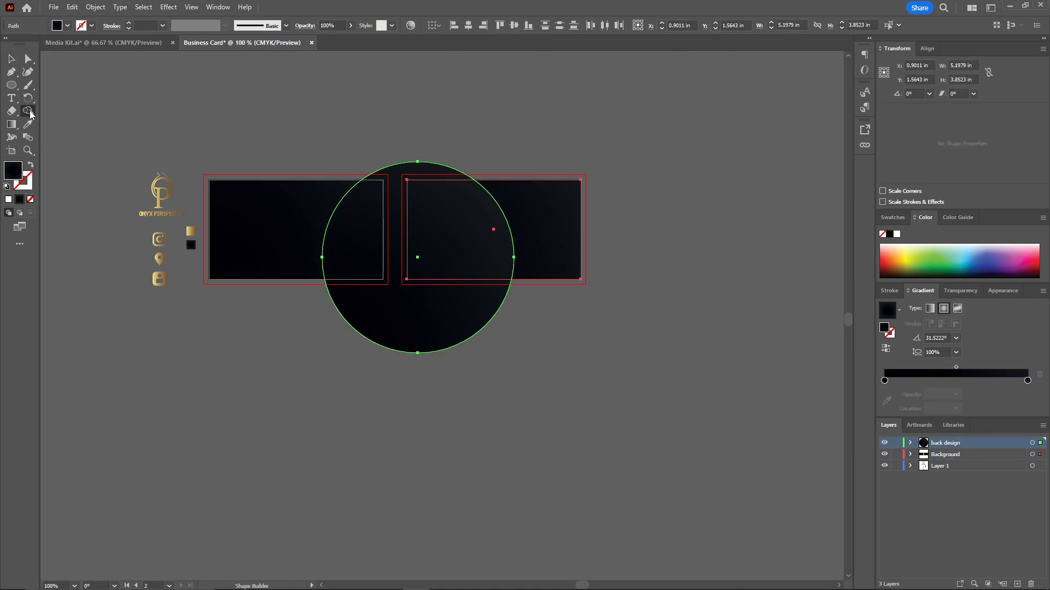
alt+click(443, 315)
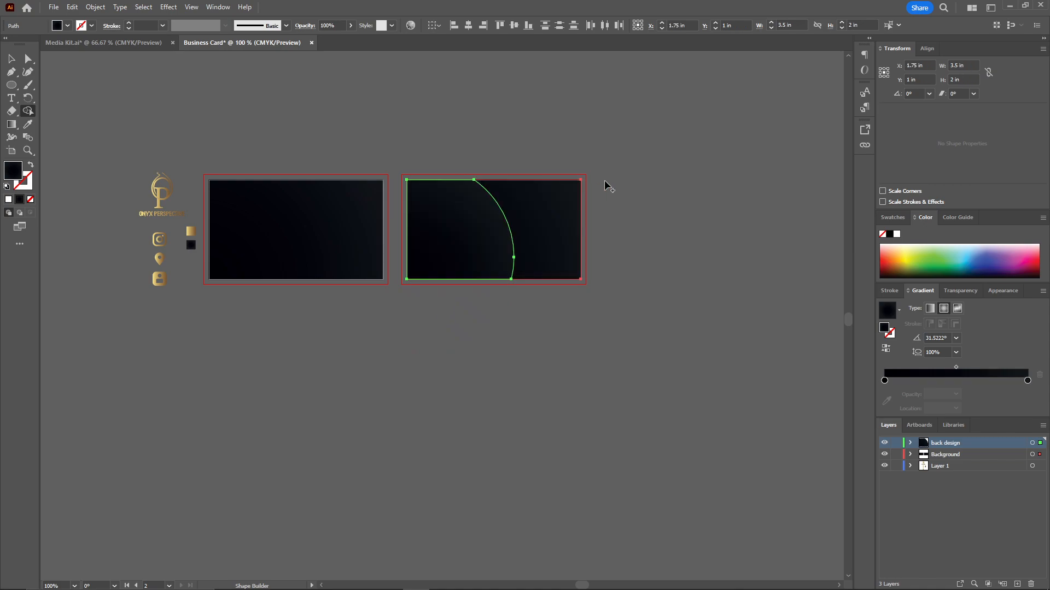
key(v)
click(478, 232)
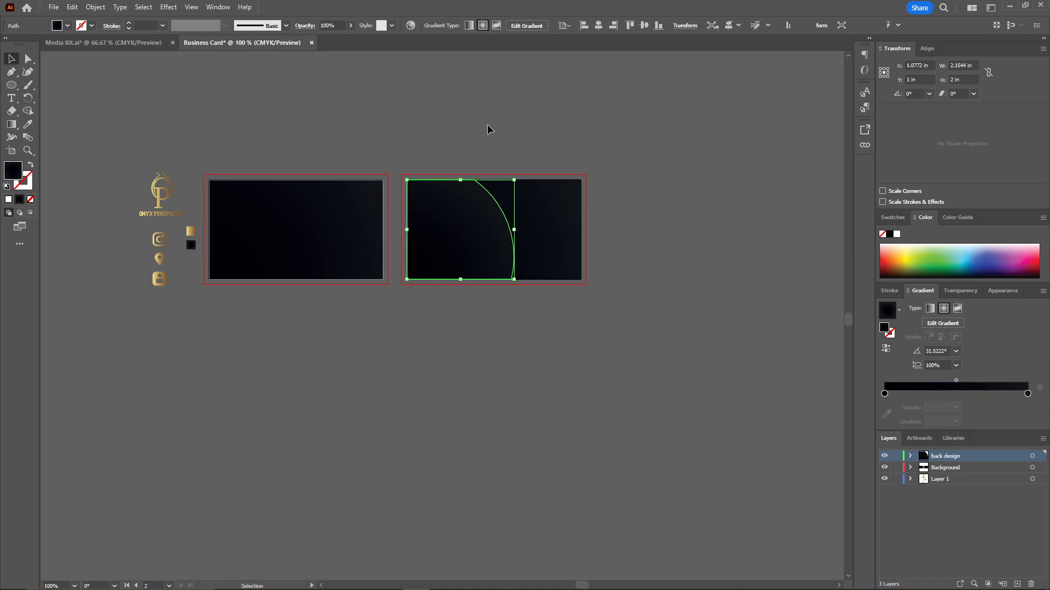
click(488, 129)
Draw a second circle about 3.84 in across and offset it lower and further left than the curved shape on the second card.
click(11, 85)
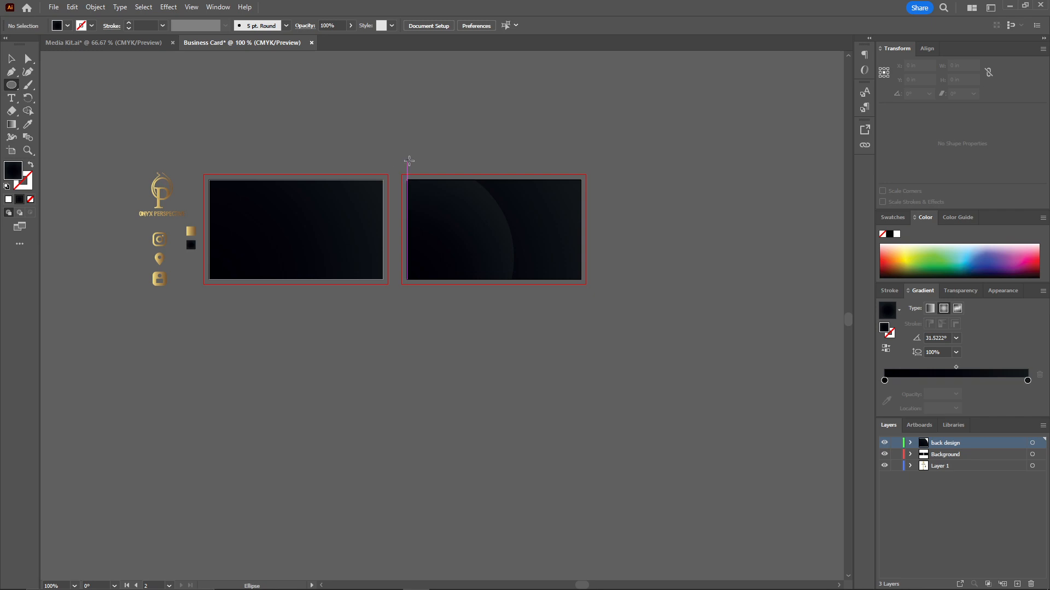
drag(403, 148, 593, 339)
key(v)
drag(540, 233, 518, 290)
Trim away the second circle's parts outside the second card with the Shape Builder and deselect everything.
key(shift+m)
click(11, 58)
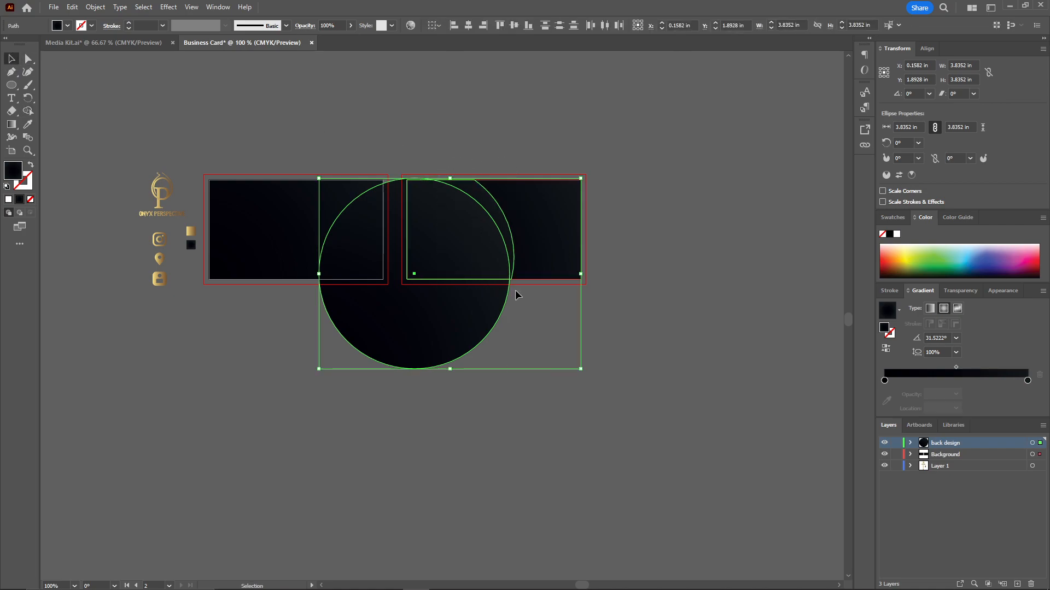
click(28, 111)
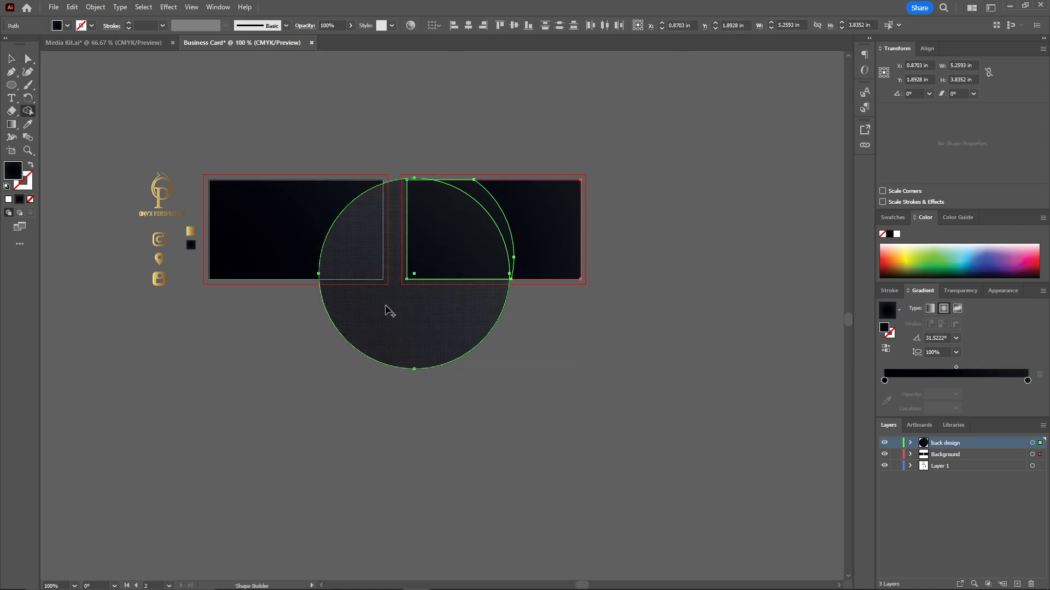
alt+click(414, 323)
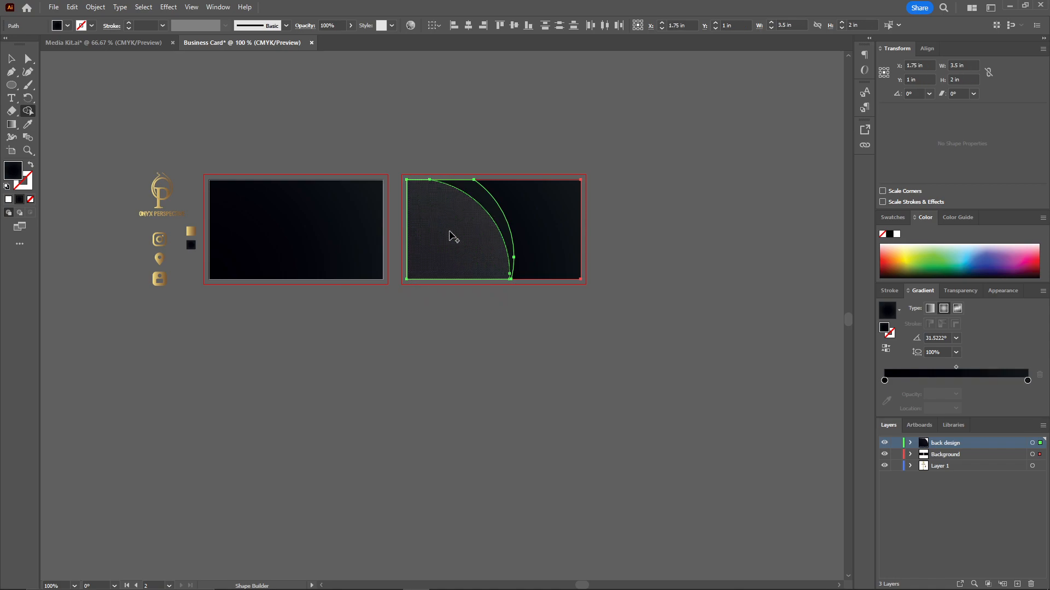
click(11, 59)
click(166, 111)
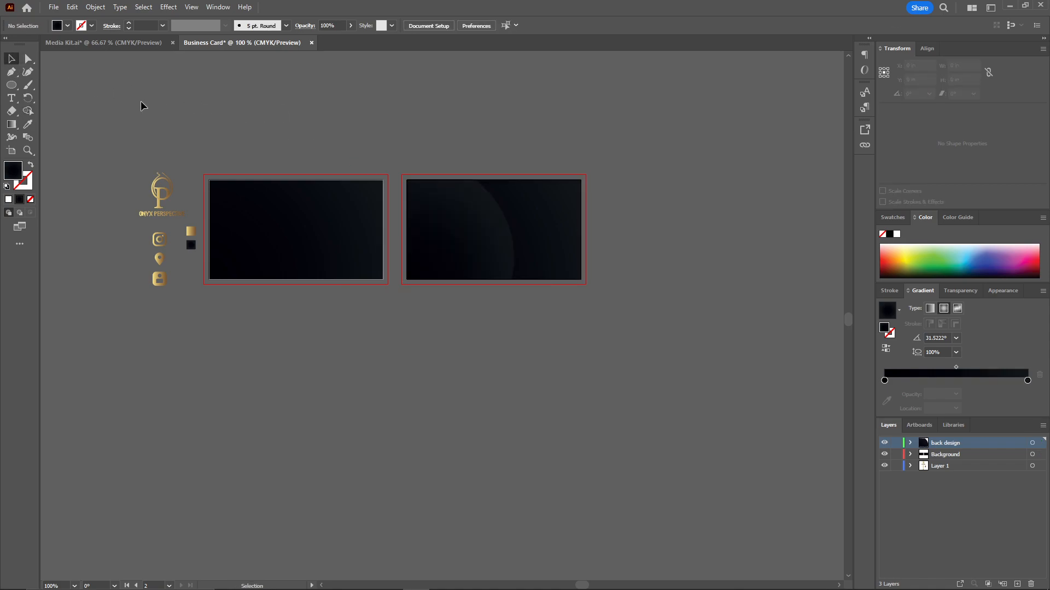
Fill the larger curved shape behind the new one with the gold gradient sampled from the gold square.
click(487, 203)
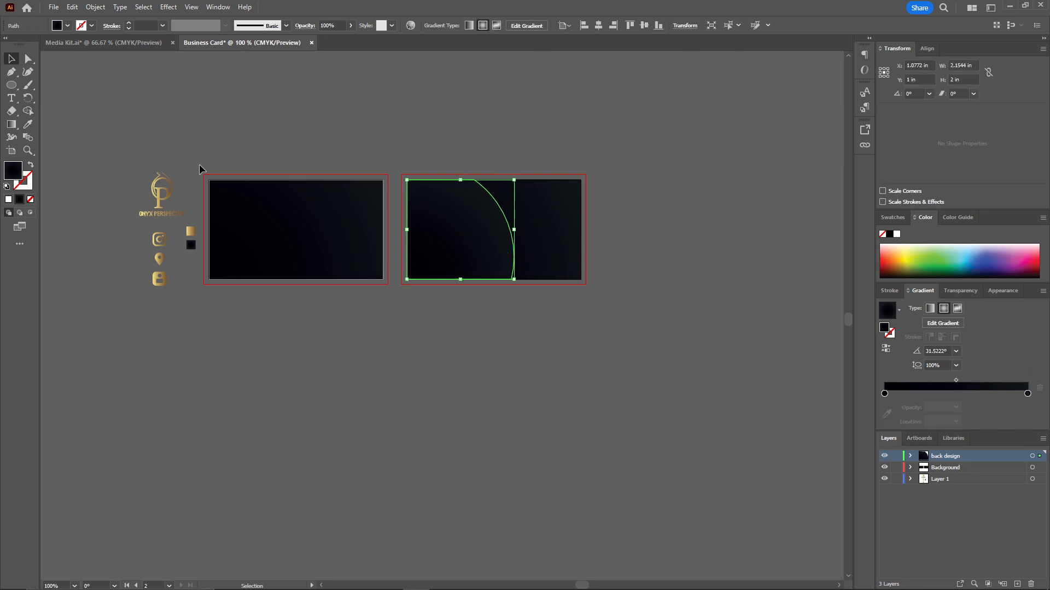
click(26, 126)
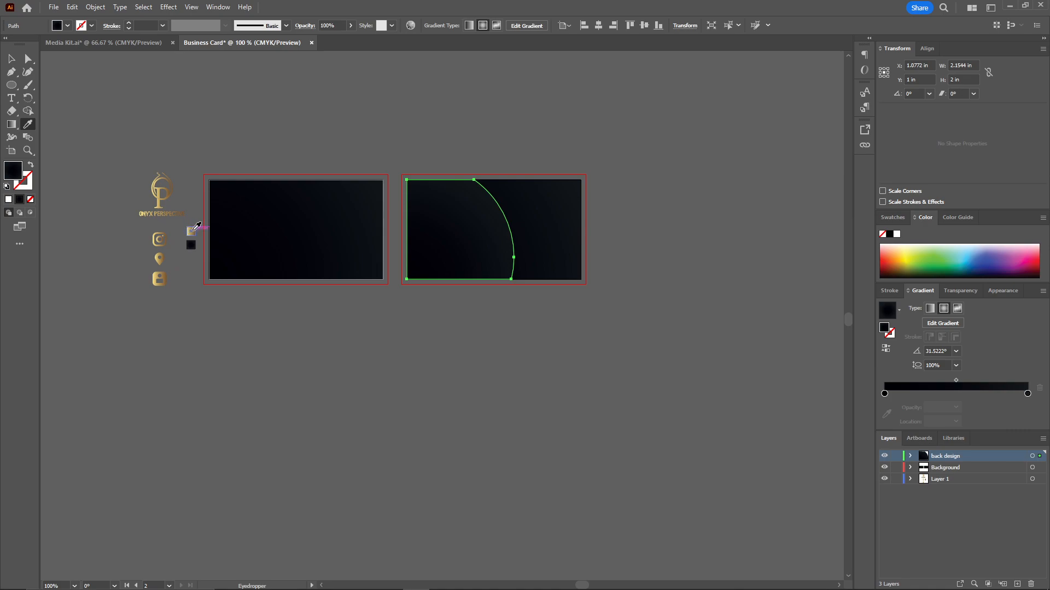
click(192, 229)
click(15, 62)
click(454, 96)
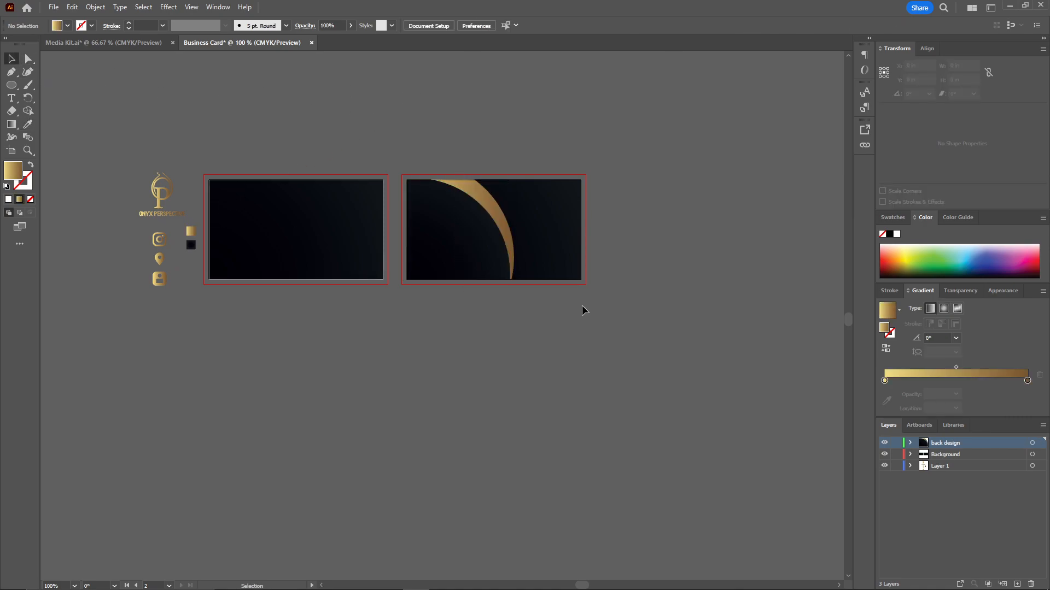
Lock the Background layer again and ungroup the logo, icons and color swatches beside the first artboard.
scroll(510, 222, up, 2)
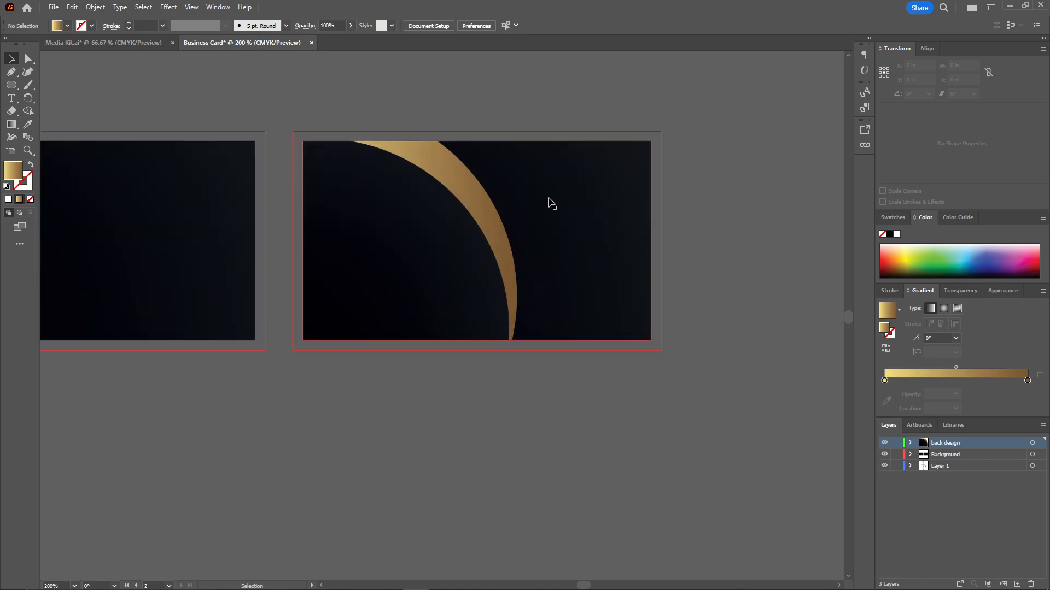
drag(494, 168, 432, 172)
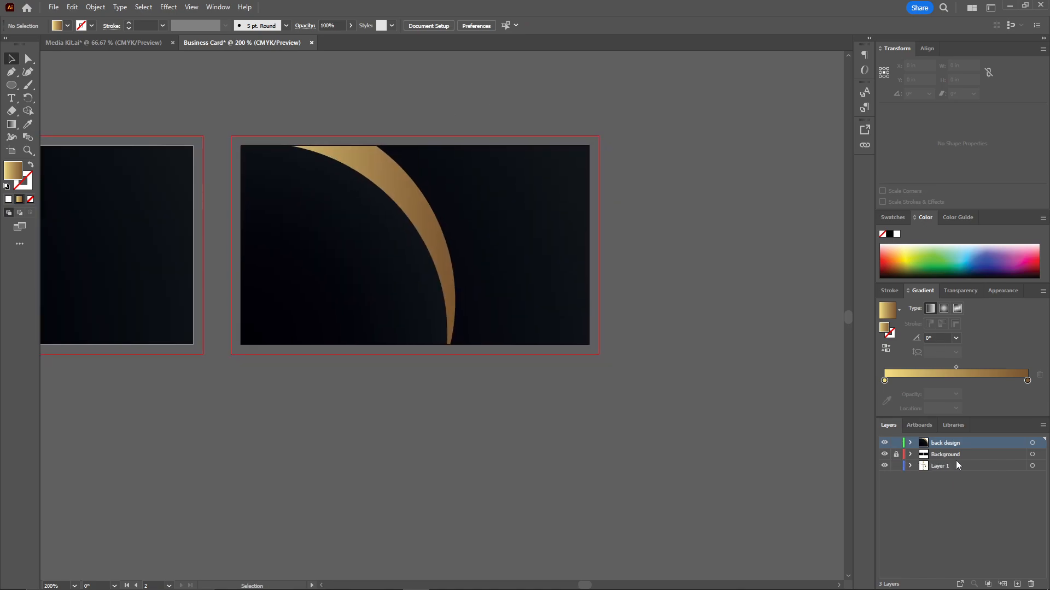
drag(352, 350, 711, 364)
click(103, 194)
right_click(103, 195)
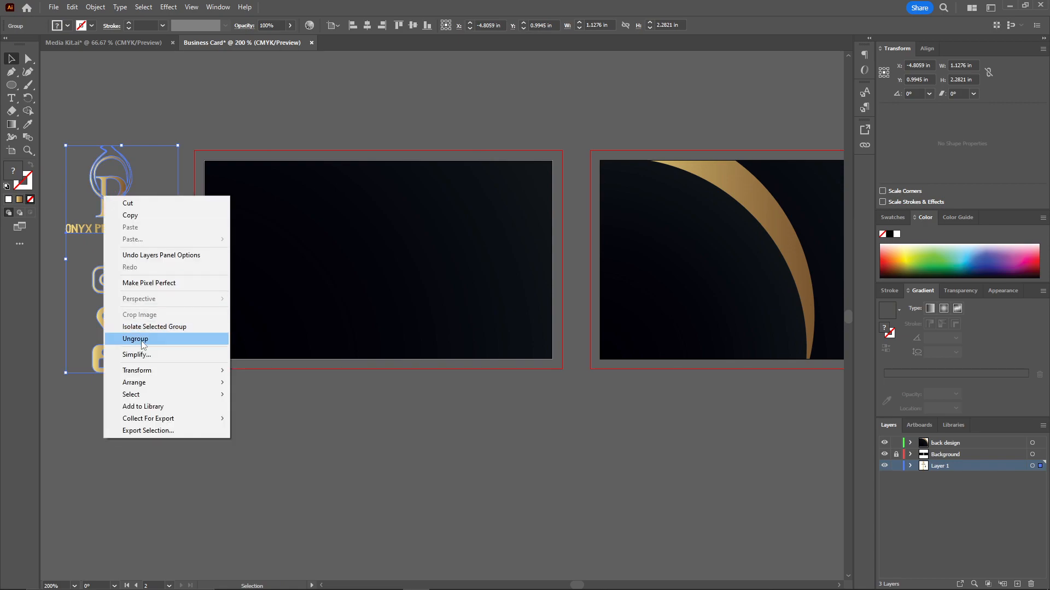
click(135, 339)
click(260, 140)
Lock the back design layer and add a new top layer named "Logos and text".
click(1017, 583)
double_click(935, 442)
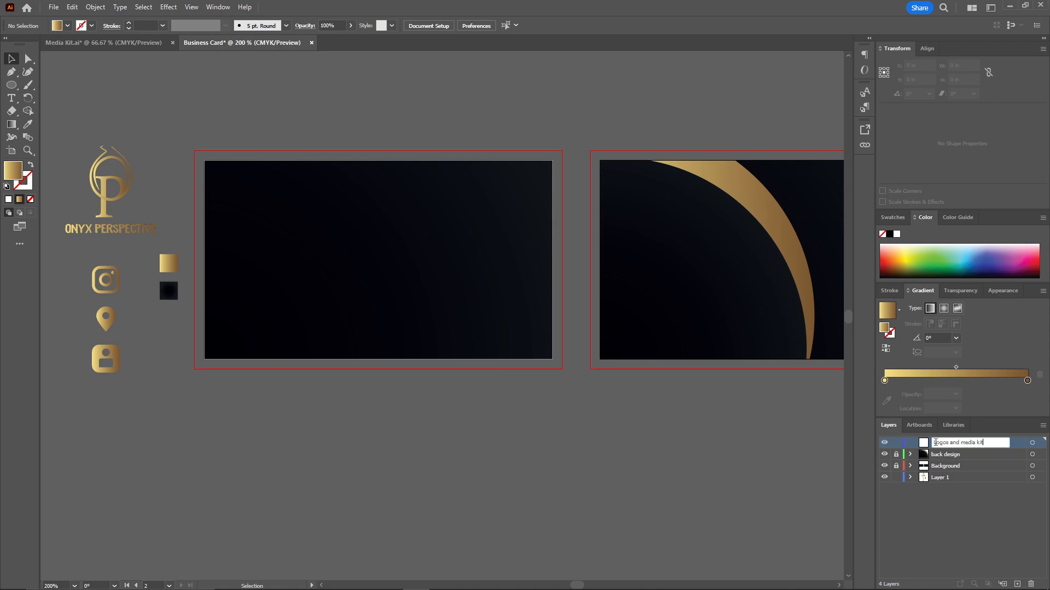
text(Logos and text)
key(Return)
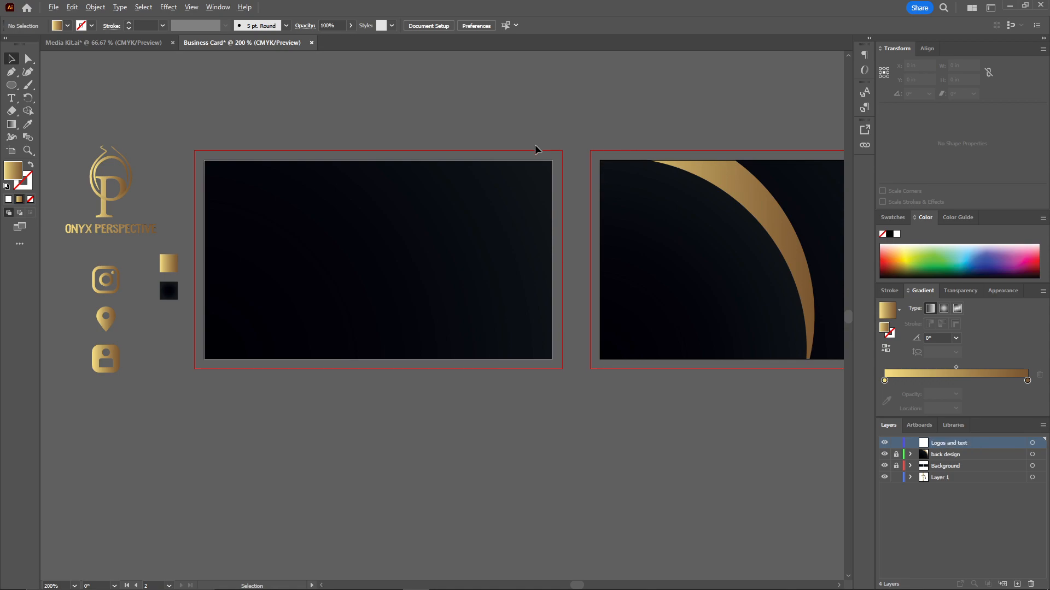
Transfer the Onyx Perspective logo from Layer 1 to the Logos and text layer by cutting and pasting it.
key(ctrl+minus)
click(158, 175)
drag(159, 175, 735, 113)
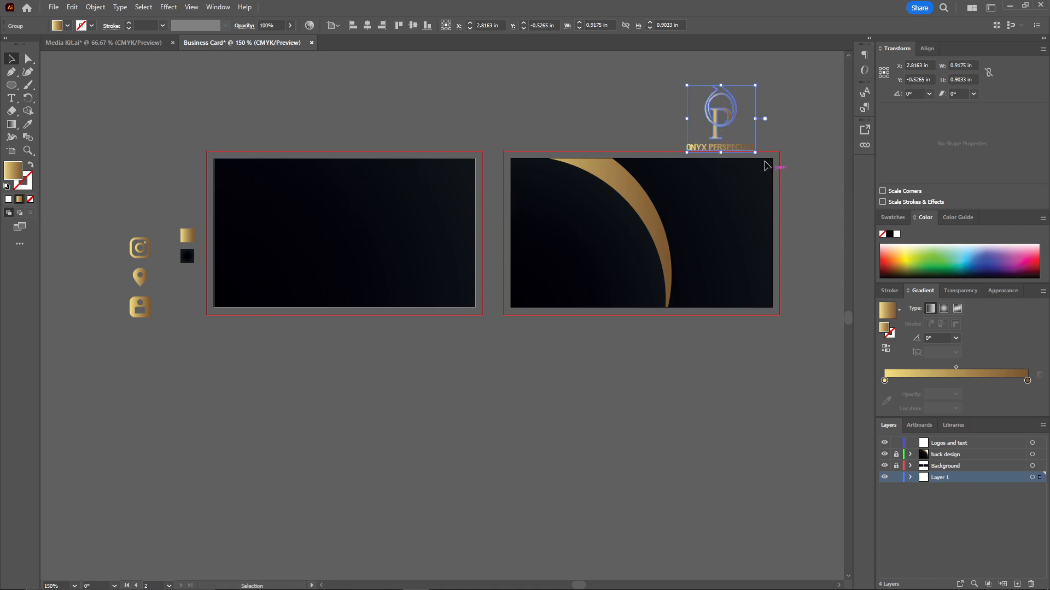
key(ctrl+x)
click(948, 442)
key(ctrl+v)
Position the logo on the dark area to the right of the gold arc on the second card and enlarge it slightly.
drag(434, 330, 723, 236)
click(794, 226)
drag(795, 225, 668, 206)
scroll(697, 226, up, 1)
scroll(624, 242, up, 1)
click(571, 268)
drag(600, 277, 617, 296)
drag(526, 249, 511, 248)
click(334, 199)
Add a placeholder text line on the dark area of the second card, inside the gold arc, and color it yellow.
drag(333, 199, 542, 200)
scroll(661, 199, down, 2)
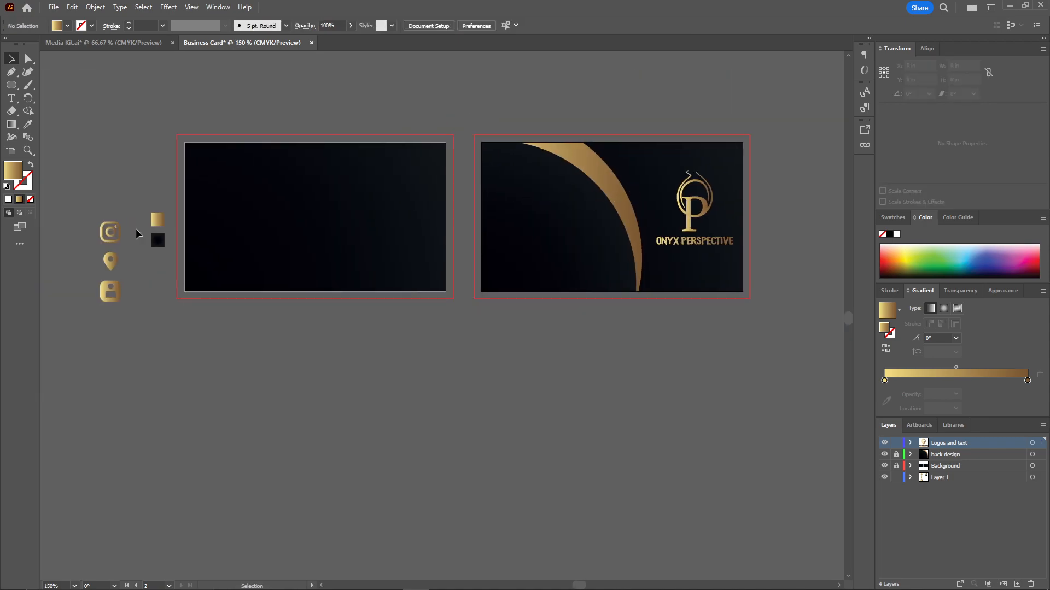
click(11, 97)
click(504, 186)
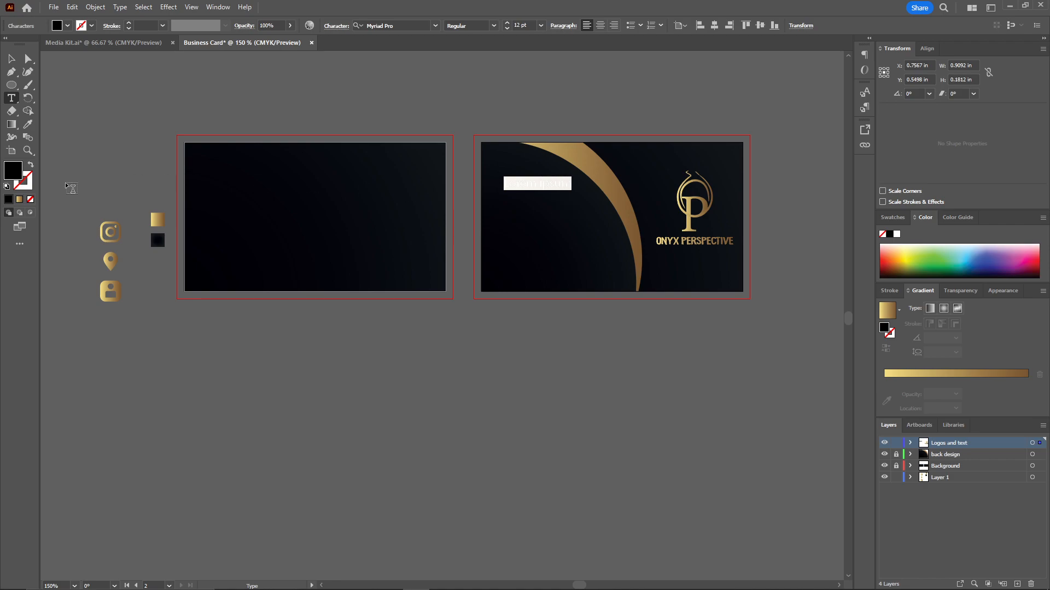
click(28, 124)
click(158, 220)
click(901, 271)
click(906, 256)
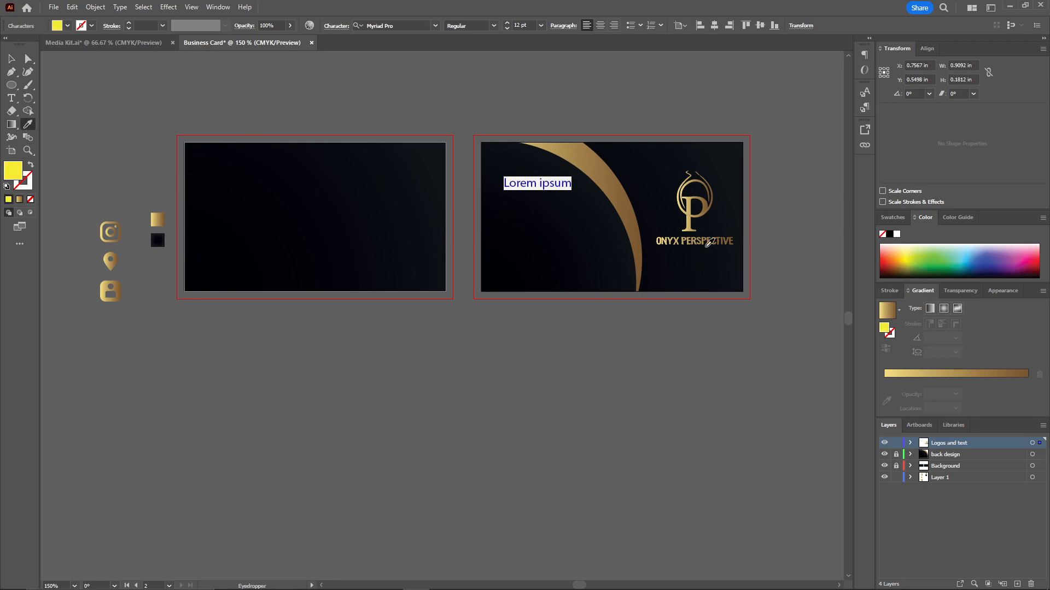
click(27, 59)
click(333, 128)
Replace the placeholder text on the second card with "Name" and a second line reading "designation".
drag(538, 183, 420, 199)
scroll(419, 199, up, 3)
key(t)
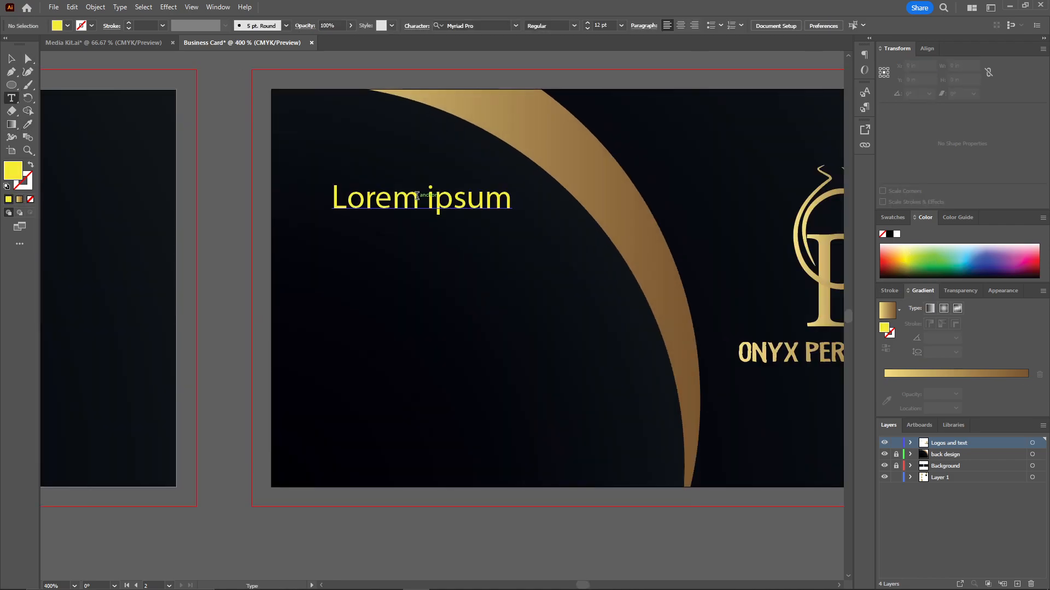
triple_click(416, 196)
text(Name )
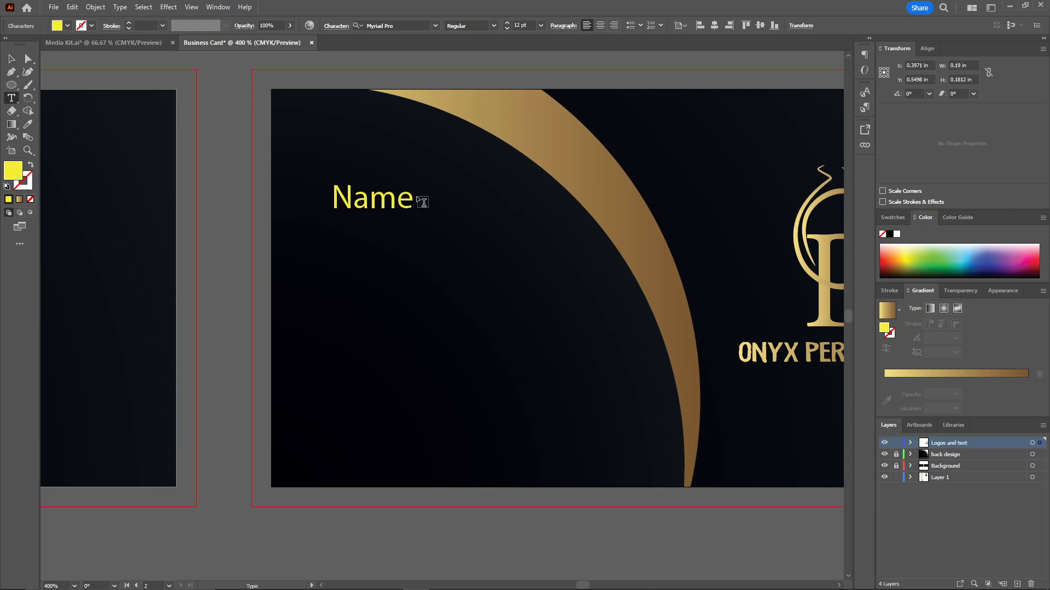
text(designation)
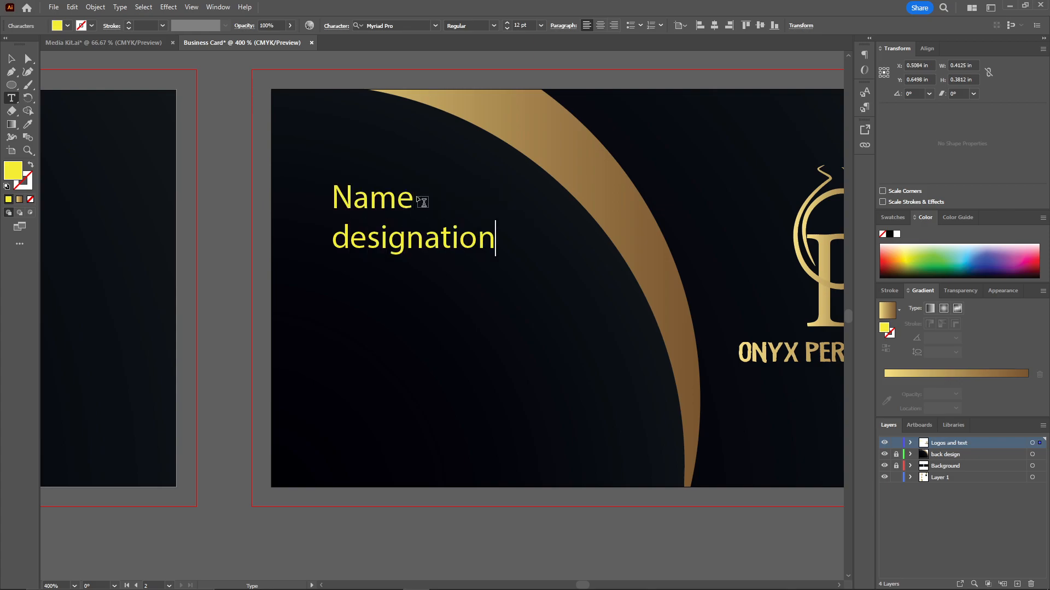
Set the "designation" line to 6 pt and shift the text block up and left toward the card's corner.
key(shift+Left)
key(shift+Left)
key(shift+Left)
key(shift+Left)
key(shift+Left)
key(shift+Left)
key(shift+Left)
key(shift+Left)
key(shift+Left)
key(shift+Left)
key(shift+Left)
click(541, 25)
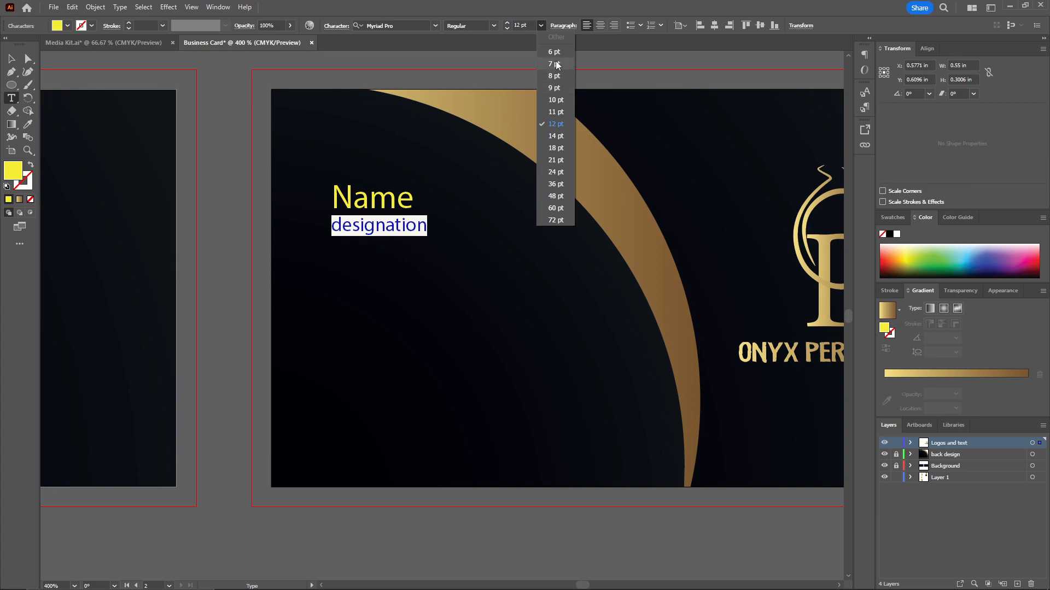
click(552, 40)
click(11, 59)
drag(237, 209, 249, 178)
drag(413, 181, 395, 165)
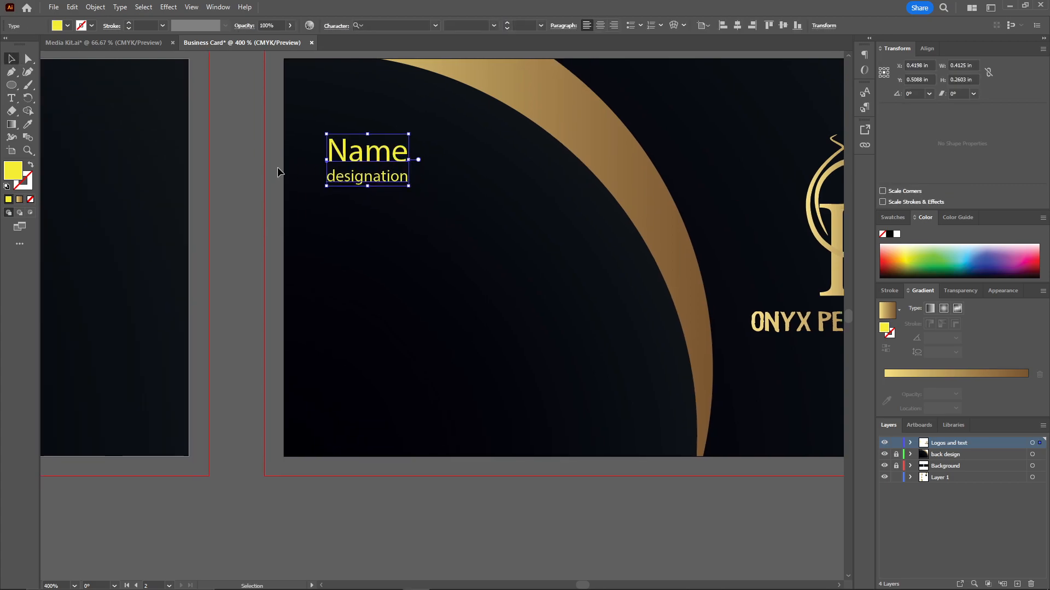
Transfer the Instagram, location and contact icons from Layer 1 to the Logos and text layer by cutting and pasting them.
click(277, 172)
scroll(162, 222, down, 3)
click(112, 278)
shift+click(115, 307)
drag(115, 279, 510, 260)
key(ctrl+x)
click(949, 443)
key(ctrl+v)
Position the column of three icons on the second card beneath the name and designation text.
scroll(541, 223, up, 3)
drag(439, 190, 412, 222)
drag(401, 321, 408, 266)
click(301, 219)
drag(301, 219, 181, 210)
key(t)
click(316, 246)
click(28, 124)
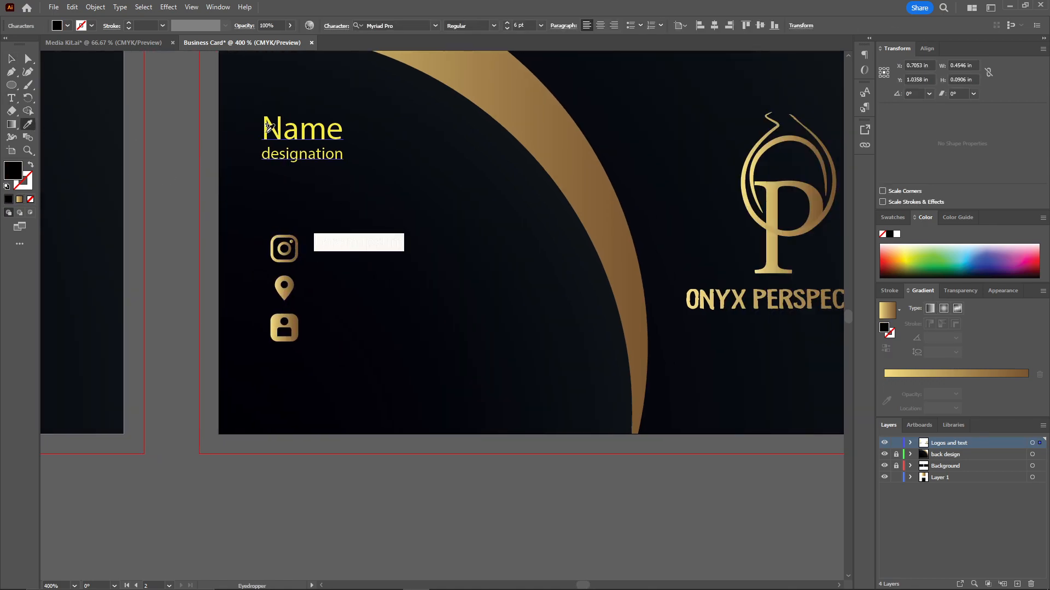
click(302, 129)
key(ctrl+s)
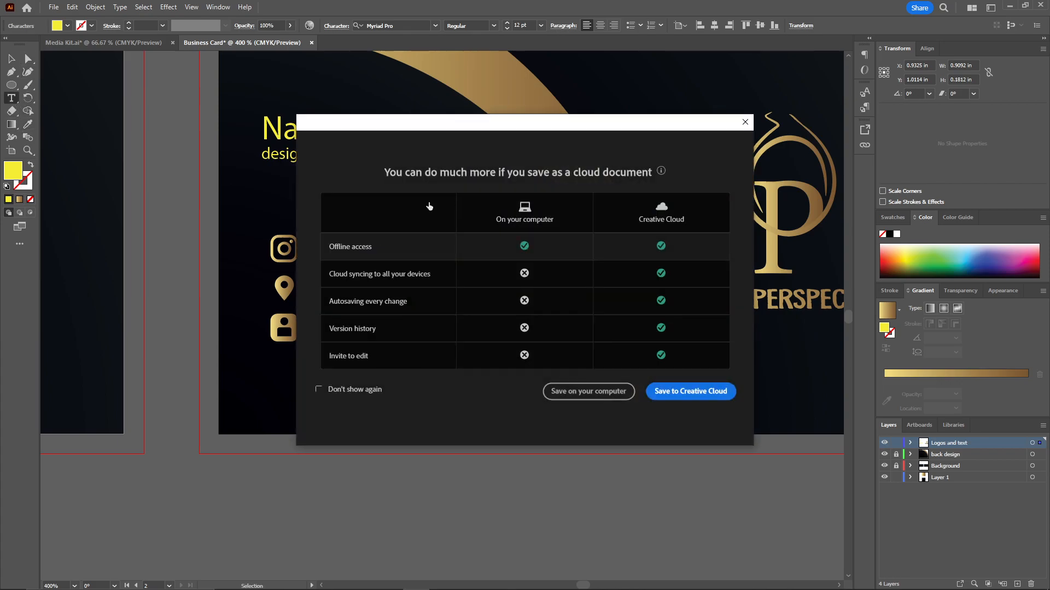
key(Escape)
key(BackSpace)
text(@abc)
key(ctrl)
drag(358, 244, 378, 263)
key(ctrl+a)
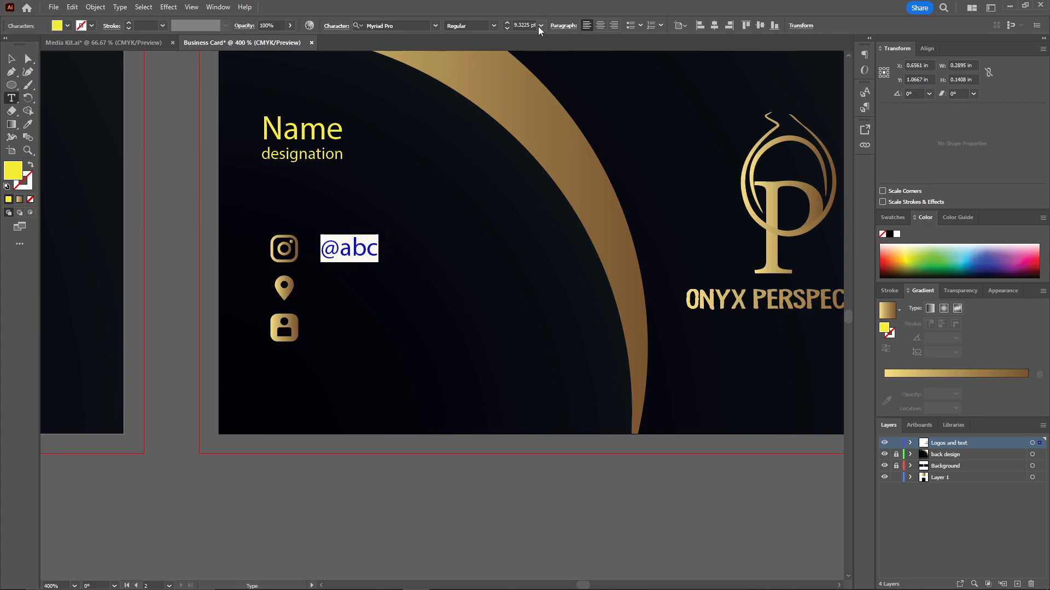
click(528, 26)
text(8)
key(Return)
ctrl+alt+drag(353, 251, 353, 332)
double_click(335, 290)
text(Adress)
double_click(350, 328)
text(Contact info)
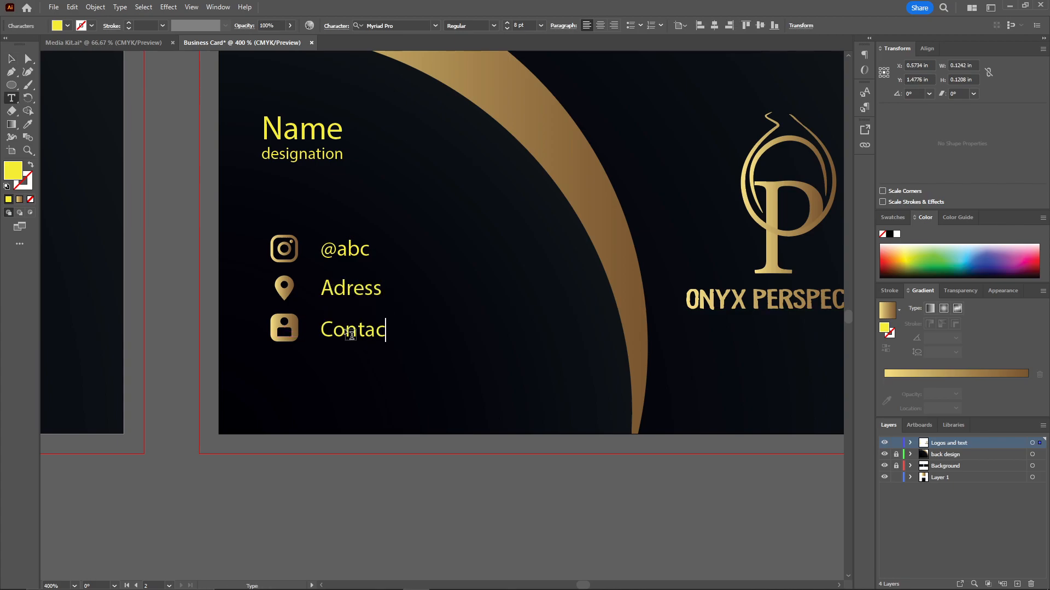
ctrl+click(162, 176)
key(v)
click(279, 134)
shift+click(307, 155)
shift+click(340, 249)
shift+click(350, 290)
shift+click(369, 335)
click(28, 124)
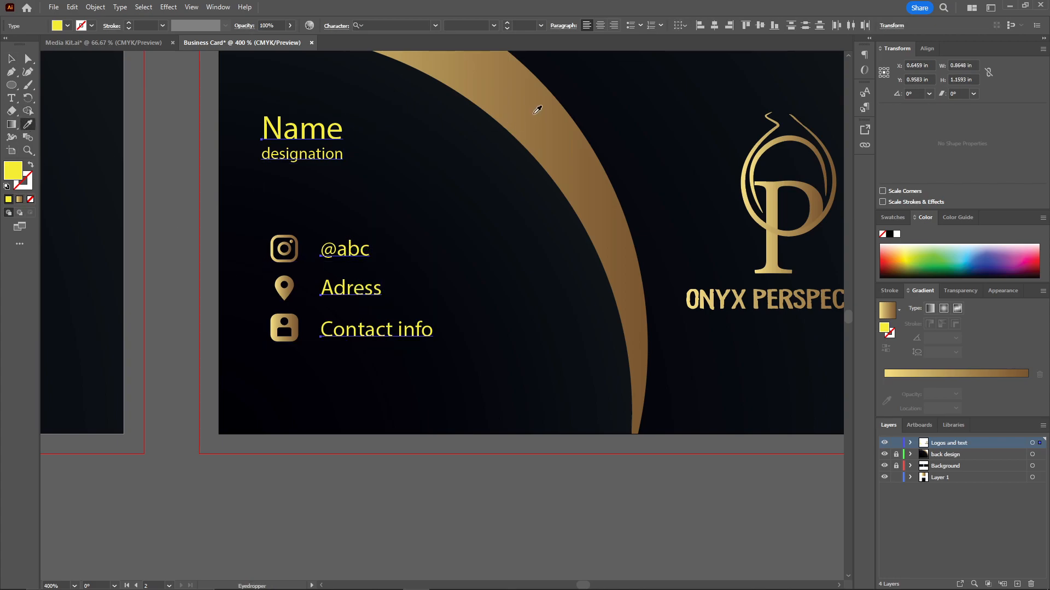
click(534, 107)
click(1001, 291)
click(899, 411)
click(539, 80)
key(v)
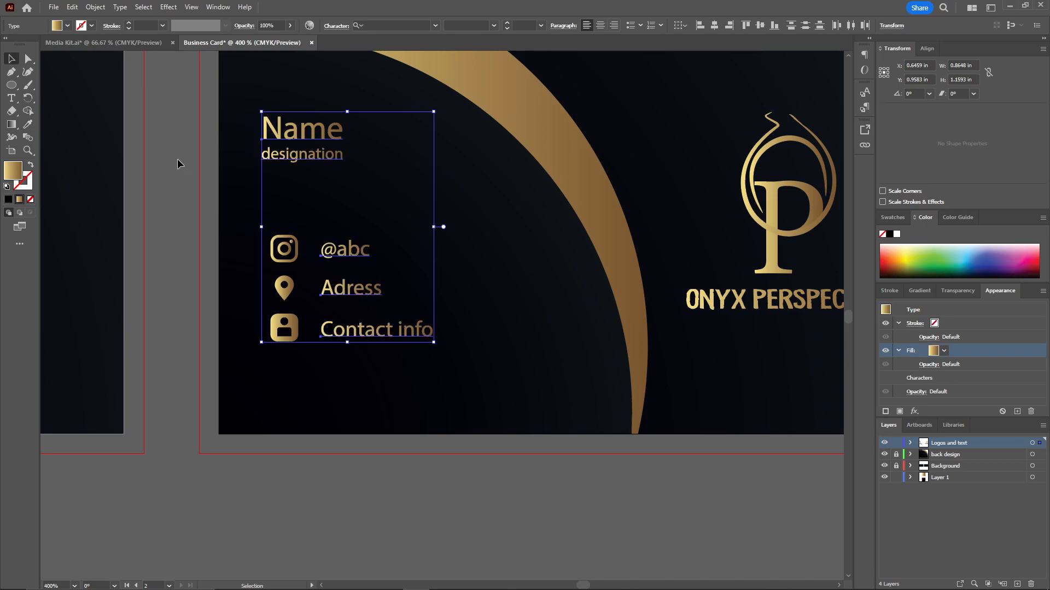
Nudge the name and designation block right and down so its left edge lines up with the icons.
click(177, 158)
scroll(164, 172, up, 2)
scroll(157, 179, right, 1)
scroll(164, 179, left, 4)
drag(384, 178, 396, 186)
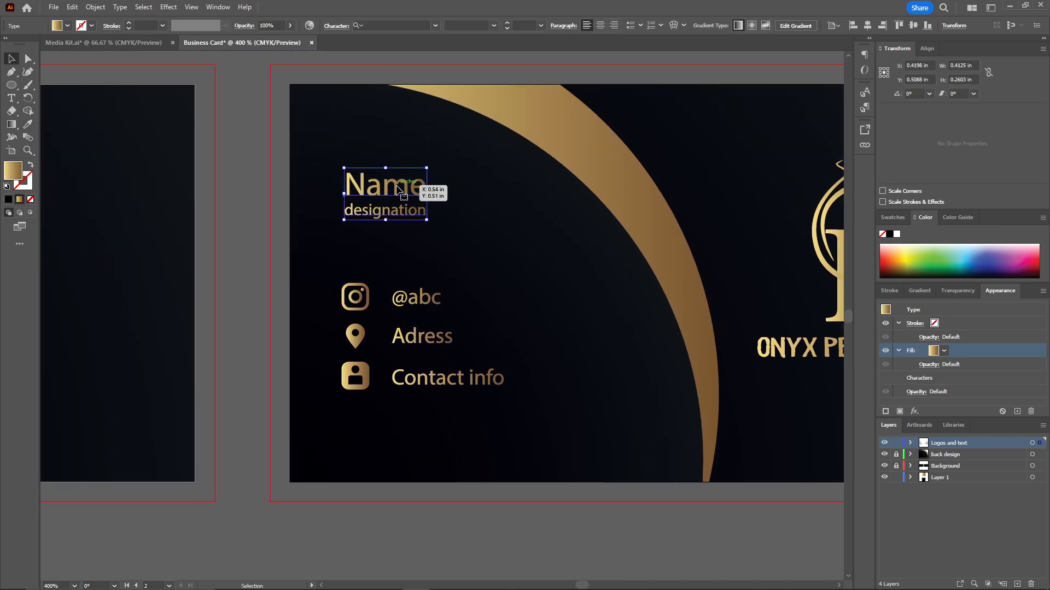
click(253, 159)
drag(252, 159, 379, 159)
drag(654, 159, 391, 151)
scroll(391, 150, down, 1)
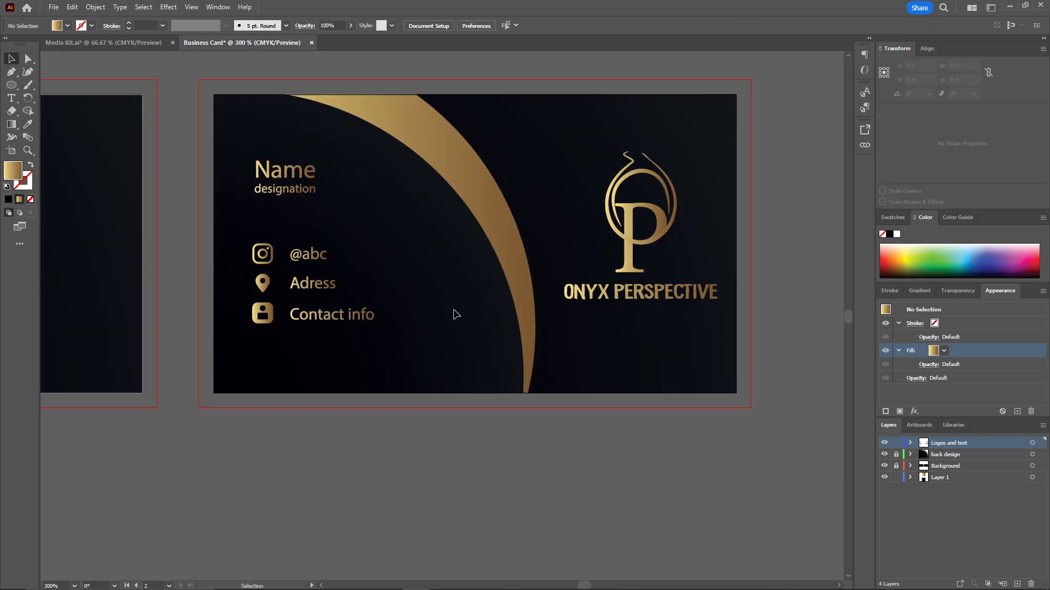
Copy the Onyx Perspective logo from the second card and paste it onto the first card.
drag(146, 230, 685, 216)
scroll(368, 227, down, 1)
drag(369, 226, 170, 231)
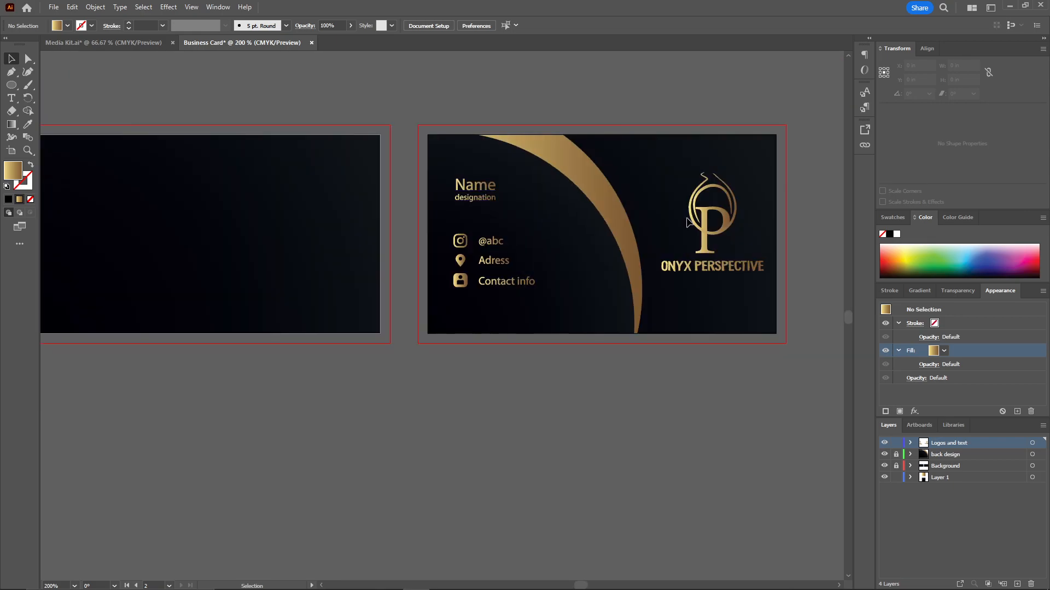
click(703, 224)
key(ctrl+c)
scroll(328, 219, left, 3)
click(363, 225)
key(ctrl+shift+v)
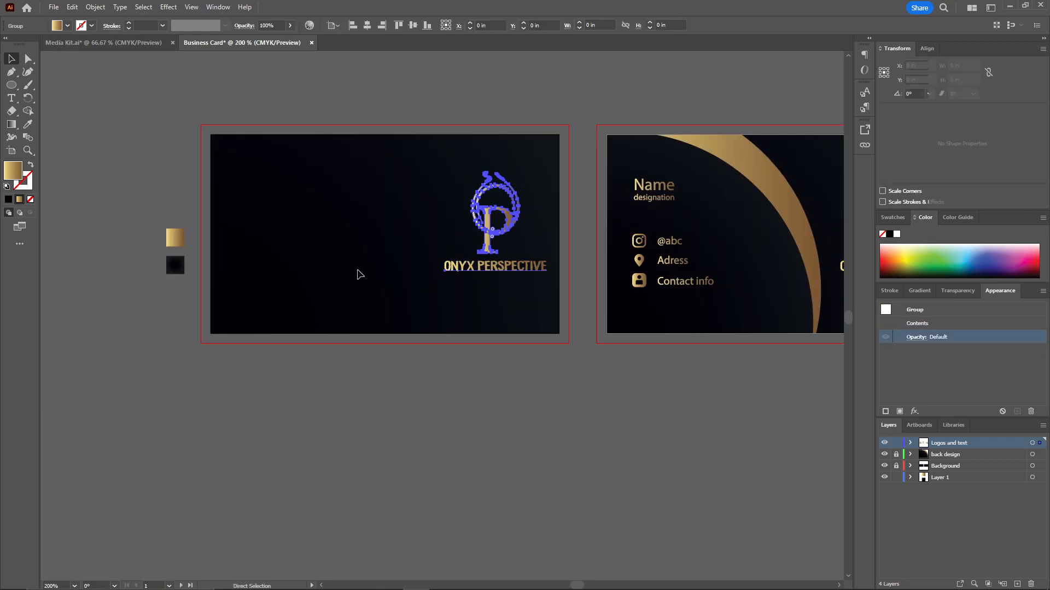
Center the pasted logo on the first card and enlarge it slightly.
drag(485, 242, 392, 236)
click(413, 26)
click(368, 26)
click(418, 224)
click(404, 228)
drag(436, 285, 395, 280)
click(430, 371)
Draw a gold gradient bar about 0.71 x 0.07 in across the first card's left bleed edge and center it vertically.
click(126, 137)
drag(6, 86, 33, 85)
drag(210, 221, 252, 238)
key(v)
click(178, 155)
scroll(235, 210, up, 2)
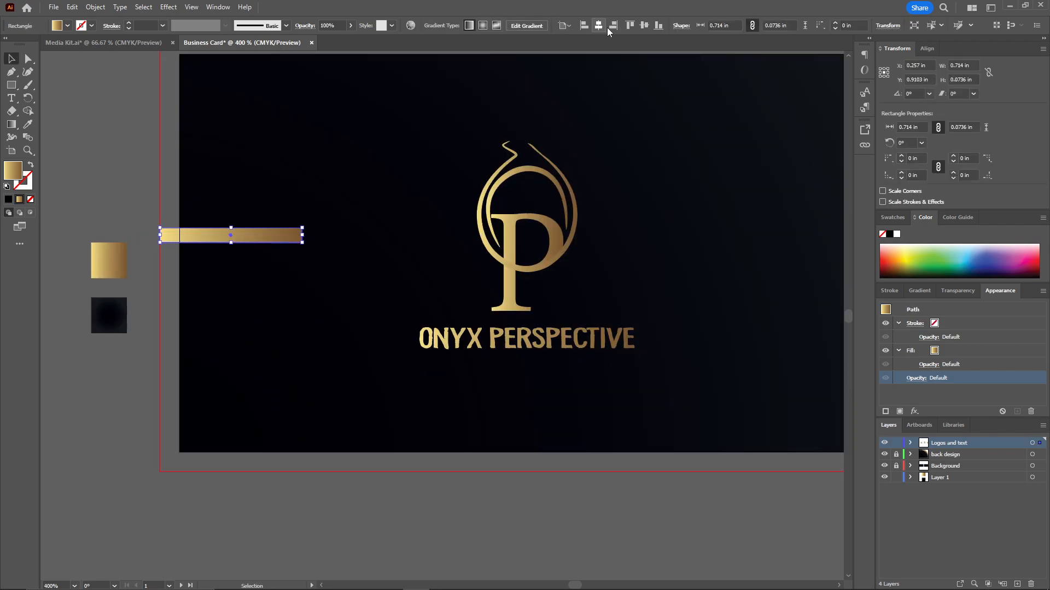
click(601, 27)
click(135, 136)
Create a vertically reflected copy of the gold bar and move it to the right bleed edge of the first card.
right_click(270, 254)
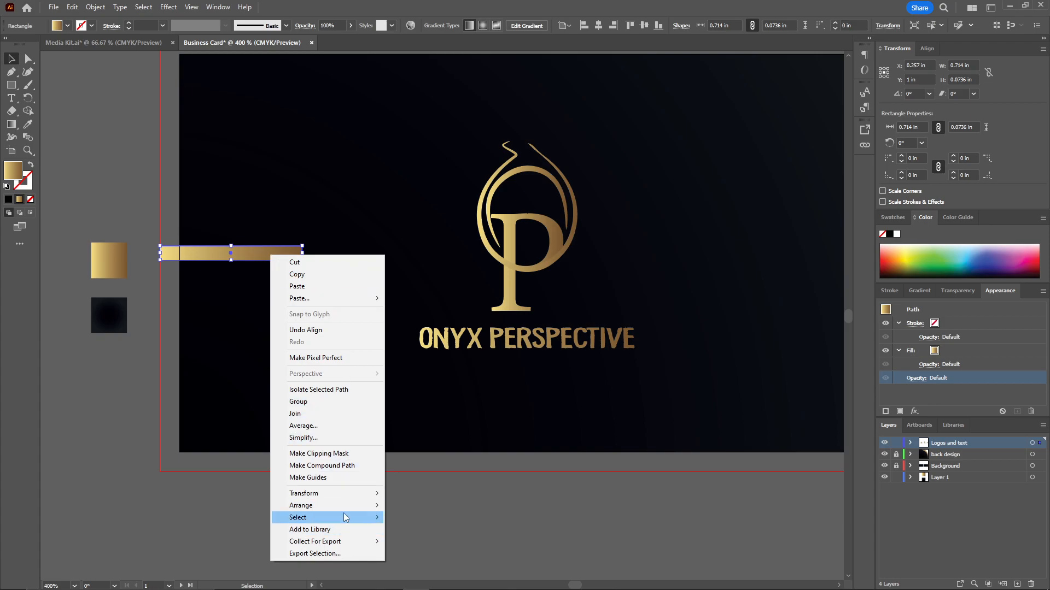
mouse_move(350, 494)
click(412, 438)
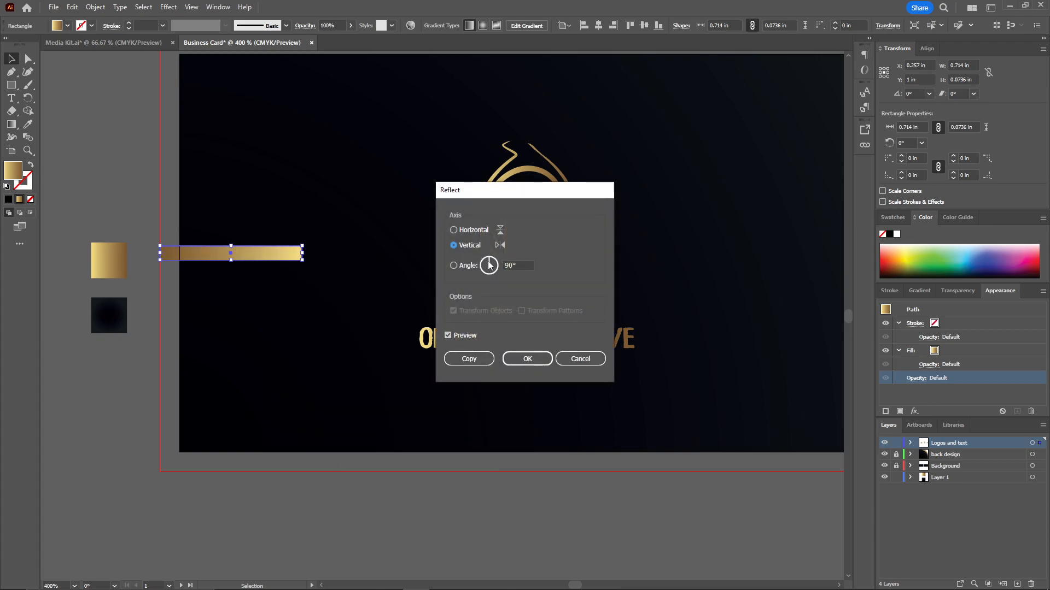
click(475, 360)
key(ctrl+minus)
drag(352, 282, 648, 283)
click(556, 128)
drag(557, 128, 303, 123)
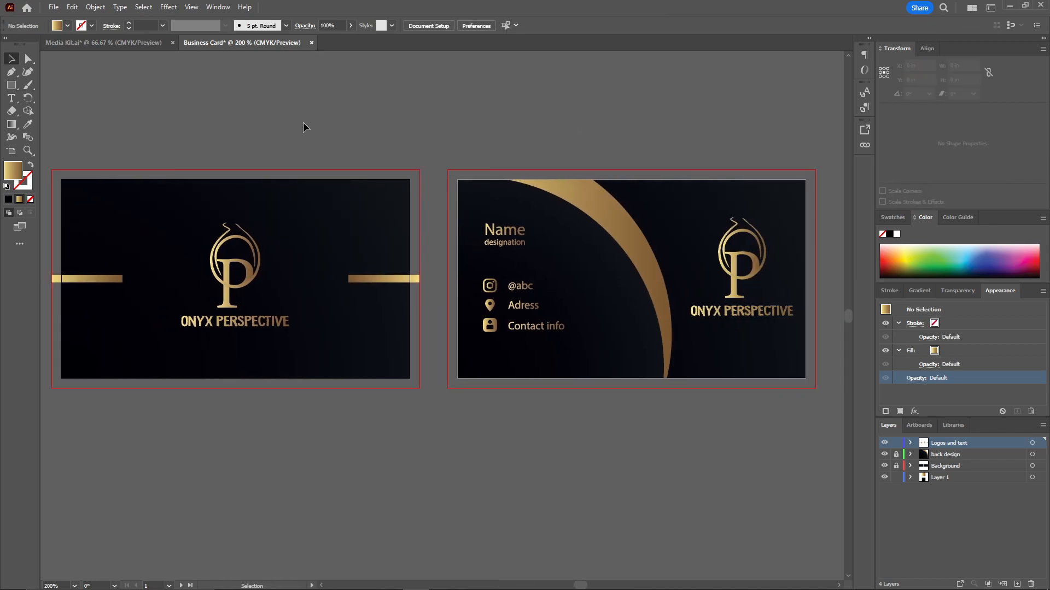
Unlock the back design layer and give its dark curved shape a Multiply Drop Shadow: 75% opacity, X offset 0.0972 in, Y offset 0 in, blur 0.0694 in.
click(896, 455)
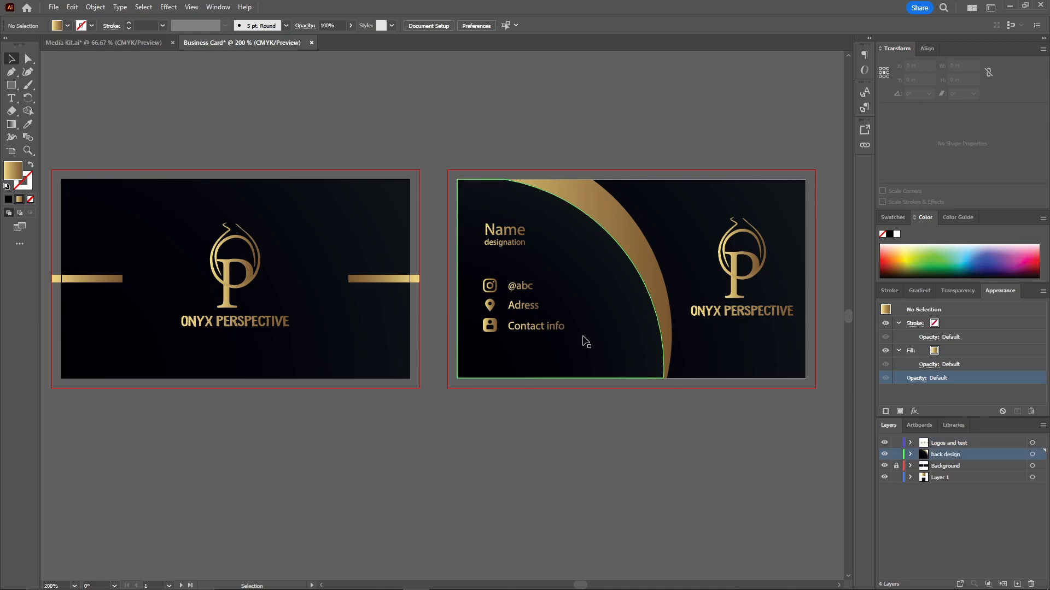
click(609, 327)
click(168, 7)
mouse_move(183, 130)
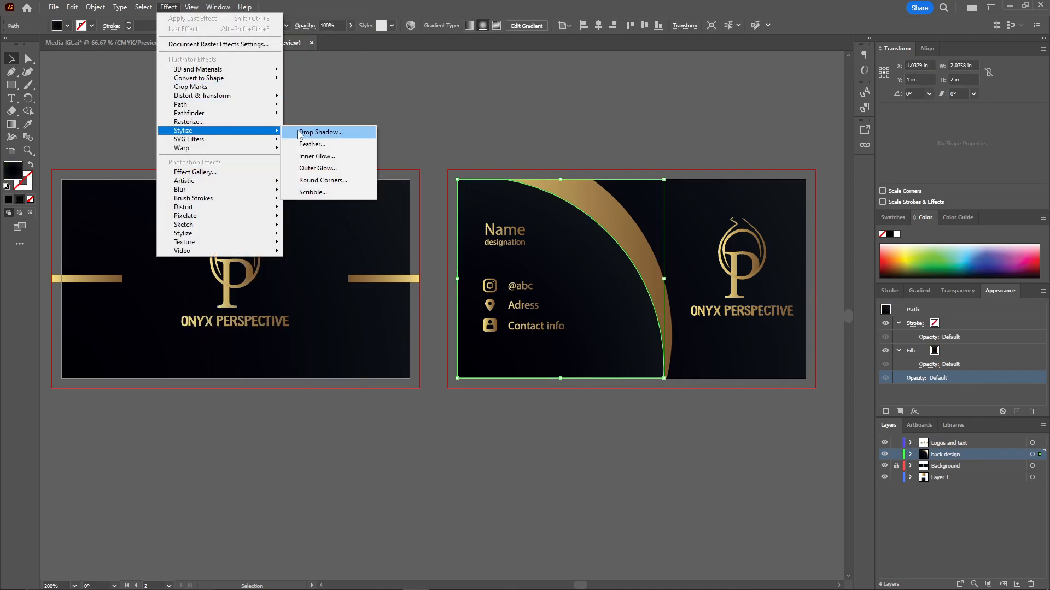
click(306, 133)
drag(535, 214, 763, 113)
click(726, 192)
click(726, 187)
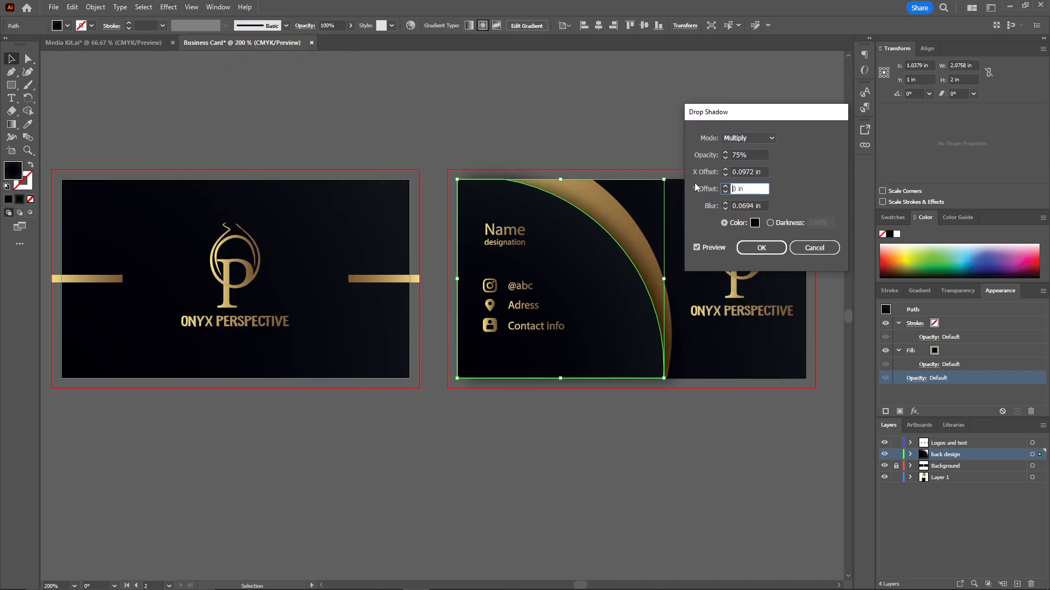
click(752, 248)
click(574, 154)
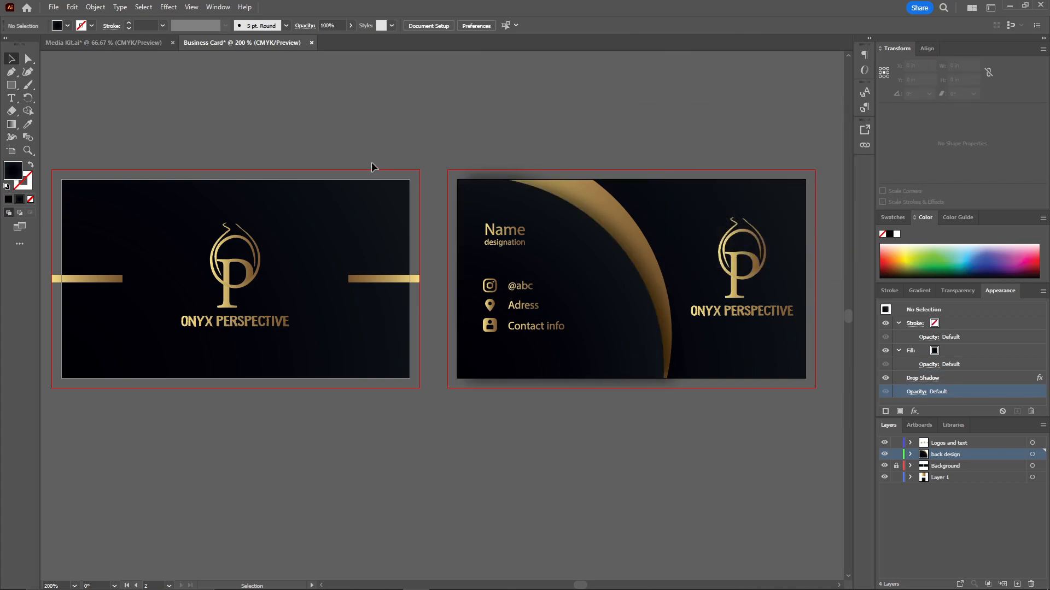
Save the document on the computer in Adobe PDF format as Business Card.pdf, including all artboards.
click(52, 8)
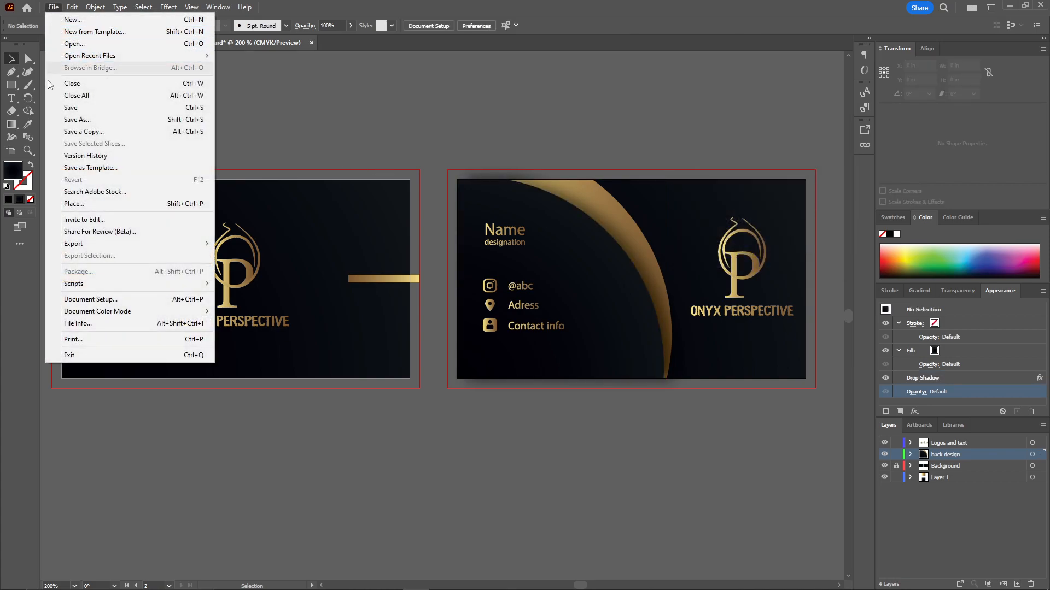
click(61, 121)
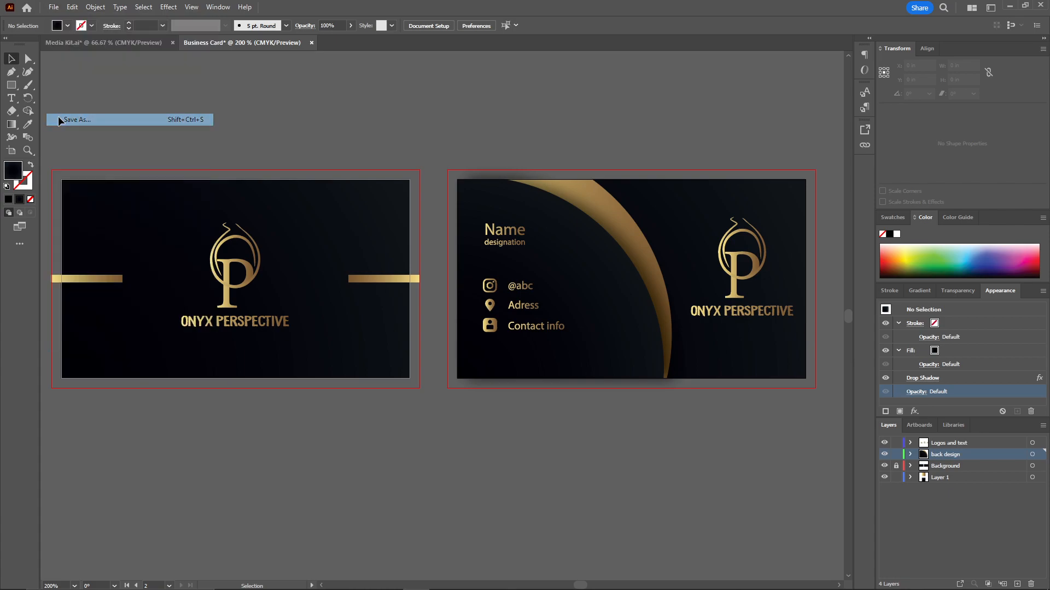
click(572, 392)
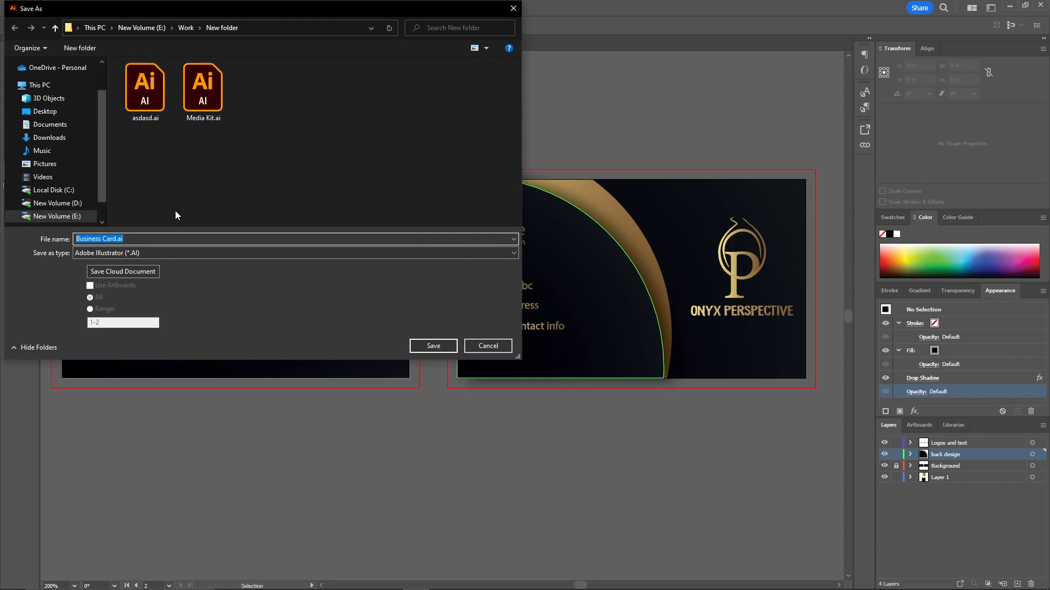
click(120, 249)
click(125, 273)
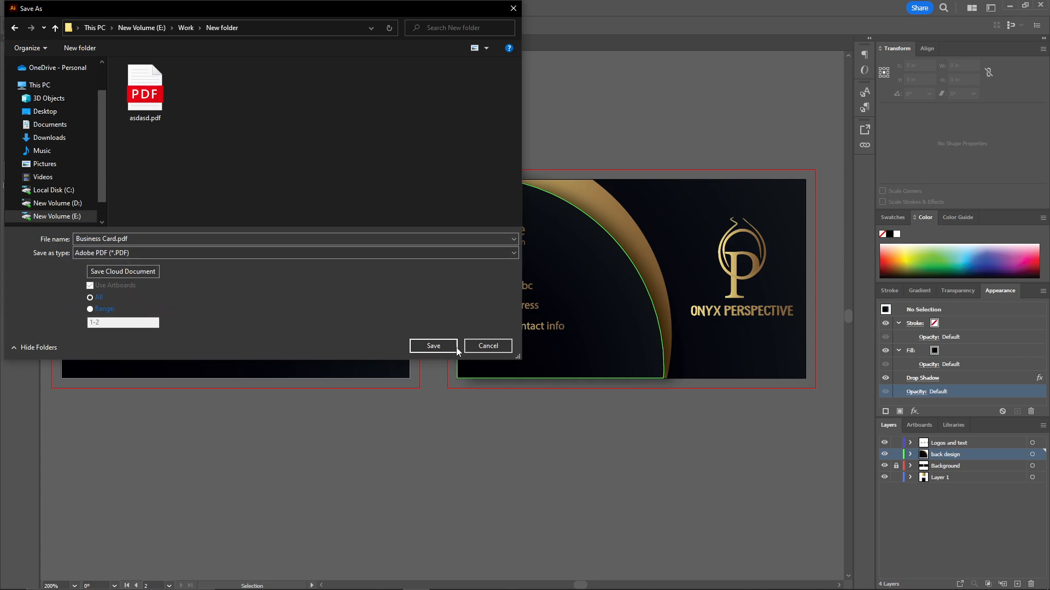
click(423, 347)
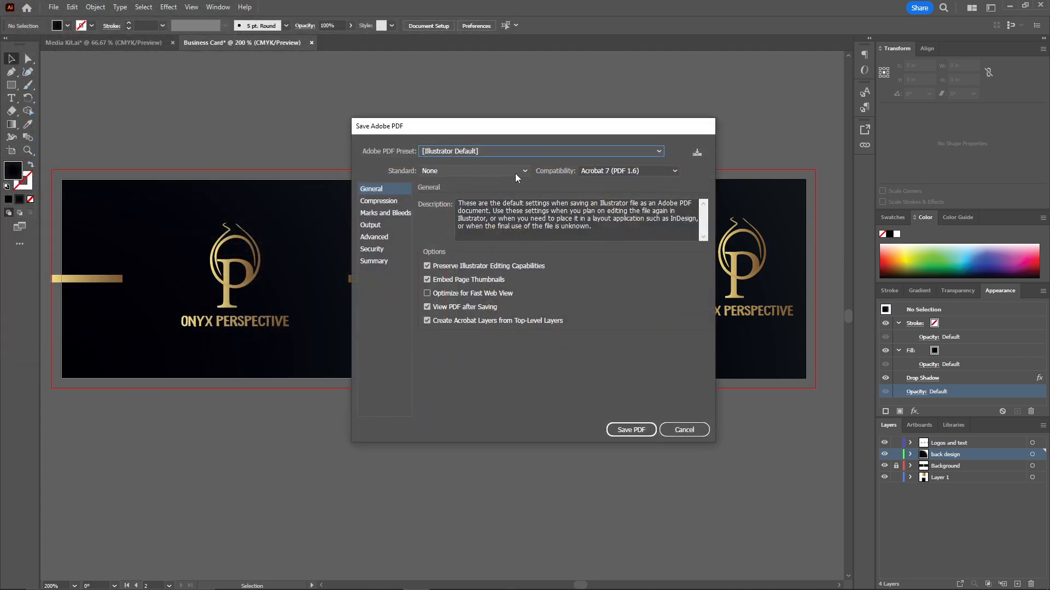
Generate the PDF with the High Quality Print preset and inspect both card sides up close in the PDF viewer.
click(523, 151)
click(514, 191)
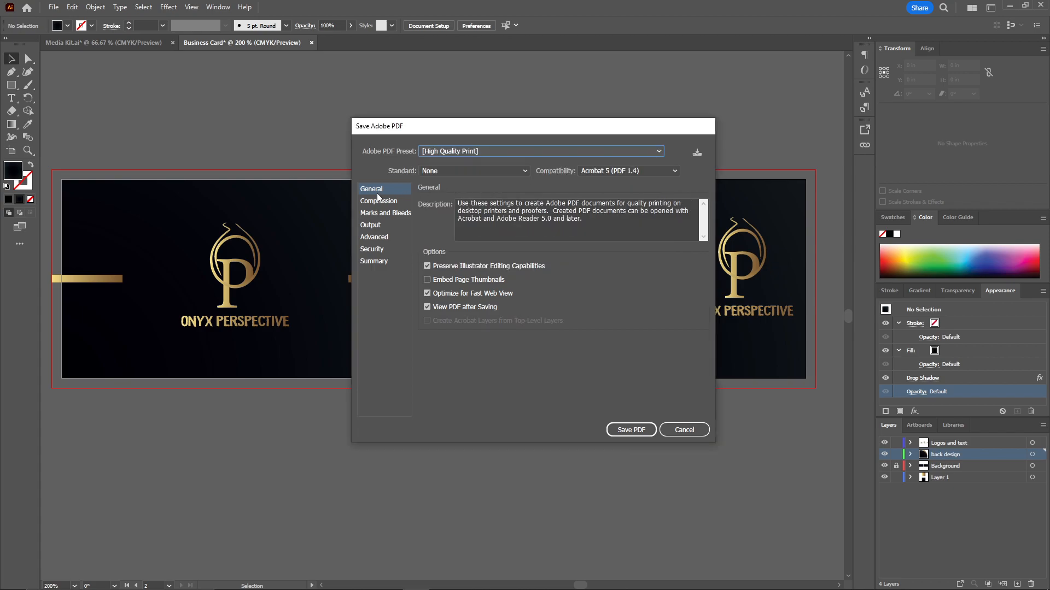
click(642, 431)
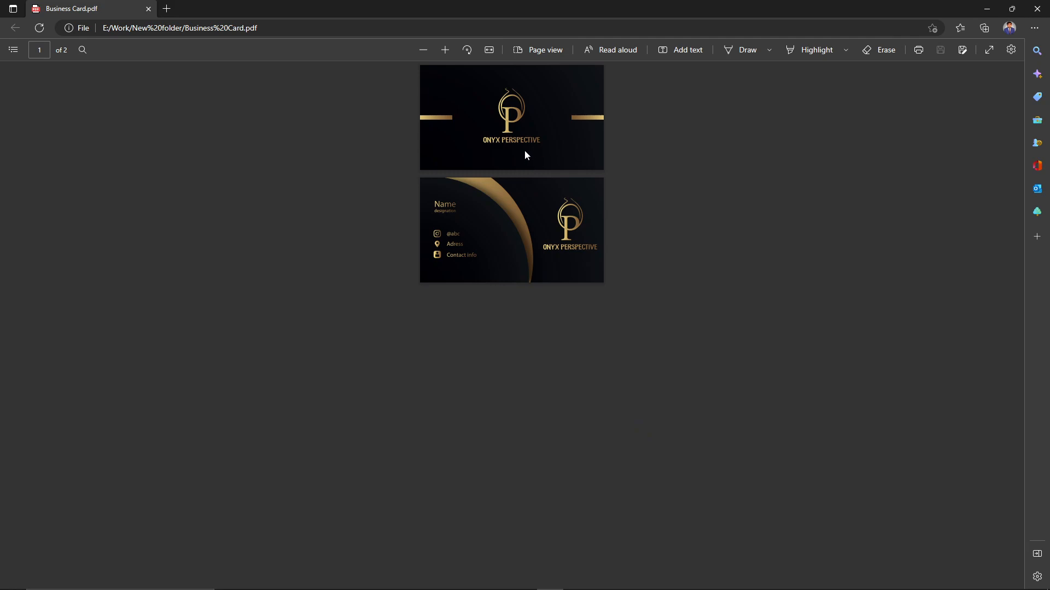
scroll(524, 151, up, 5)
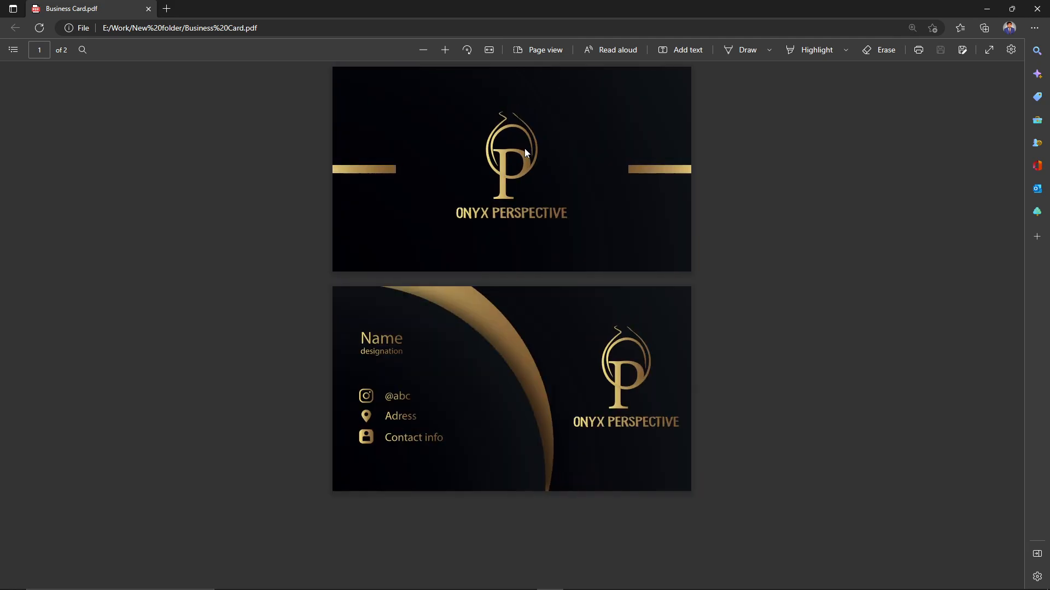